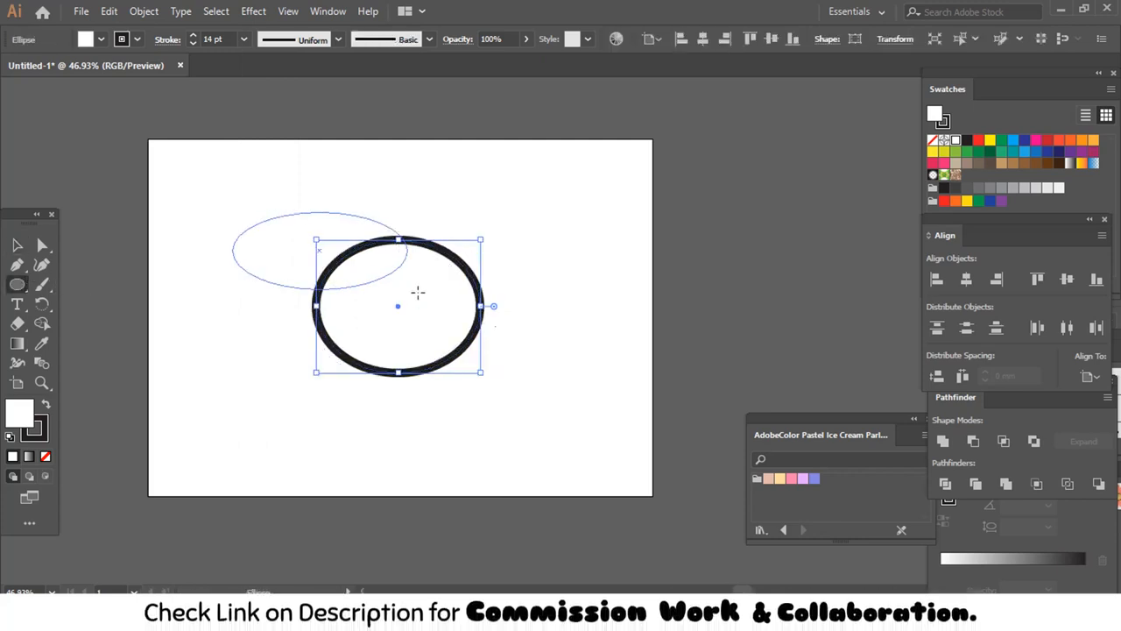
# - Draw a wide ellipse across the upper part of the circle and place a copy straight below it
pyautogui.moveTo(418, 293); pyautogui.dragTo(551, 325)
pyautogui.press('v')
pyautogui.moveTo(528, 287); pyautogui.dragTo(528, 481)
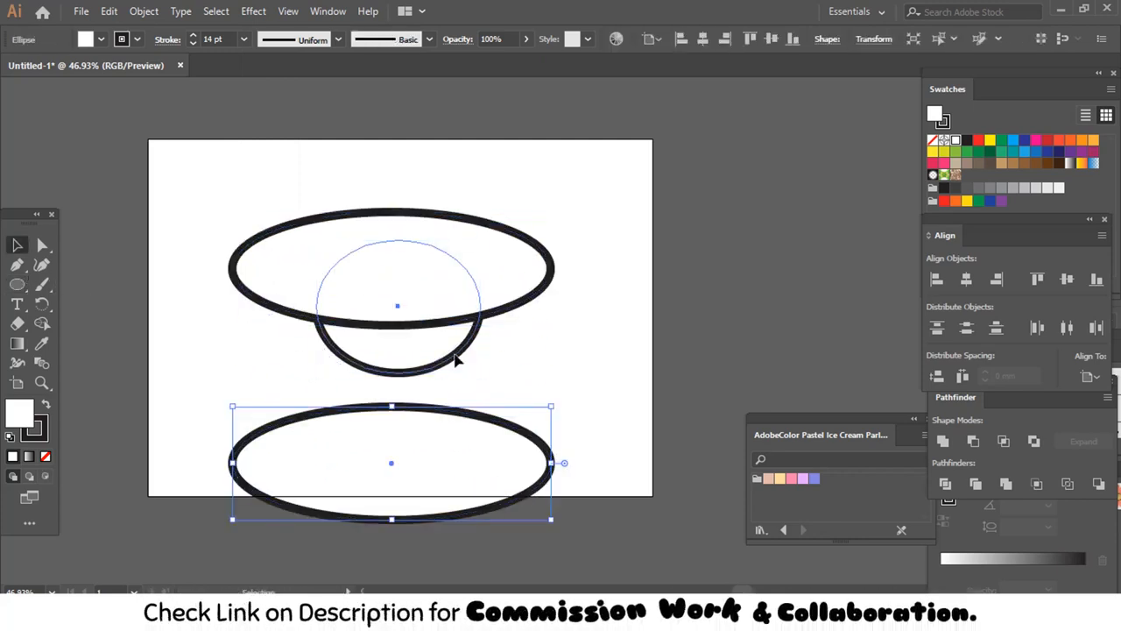
# - Bring the circle to the front and split it and the upper ellipse with Pathfinder Divide
pyautogui.click(455, 359)
pyautogui.hotkey('ctrl', 'shift', ']')
pyautogui.keyDown('shift'); pyautogui.click(502, 275); pyautogui.keyUp('shift')
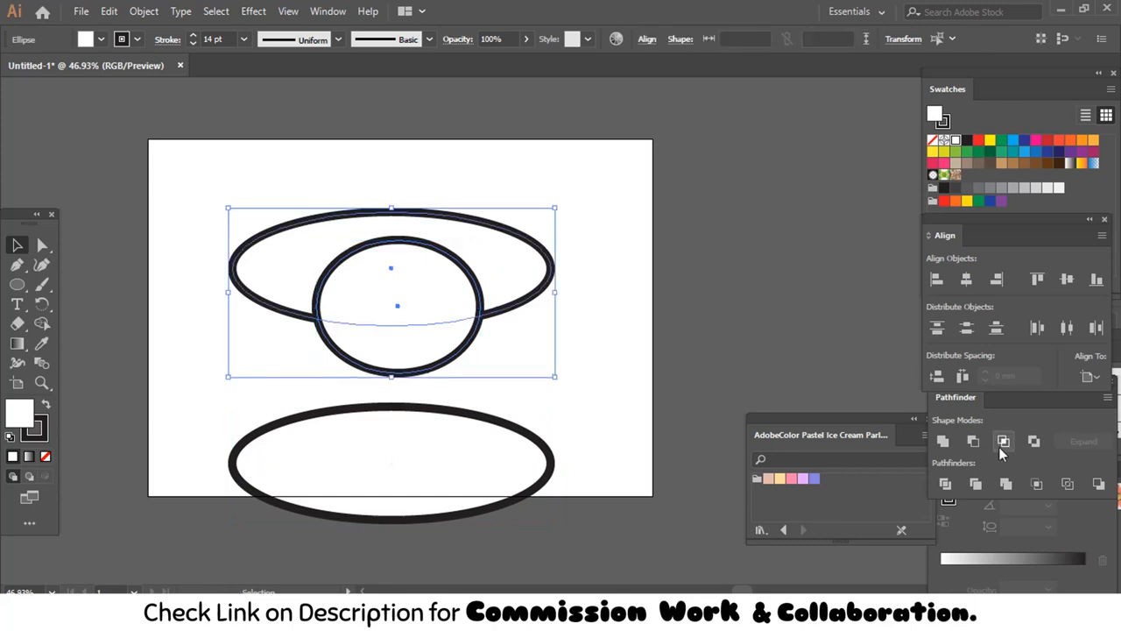
pyautogui.click(947, 485)
# - Delete the part of the upper ellipse that lies outside the circle
pyautogui.hotkey('ctrl', 'shift', 'a')
pyautogui.press('a')
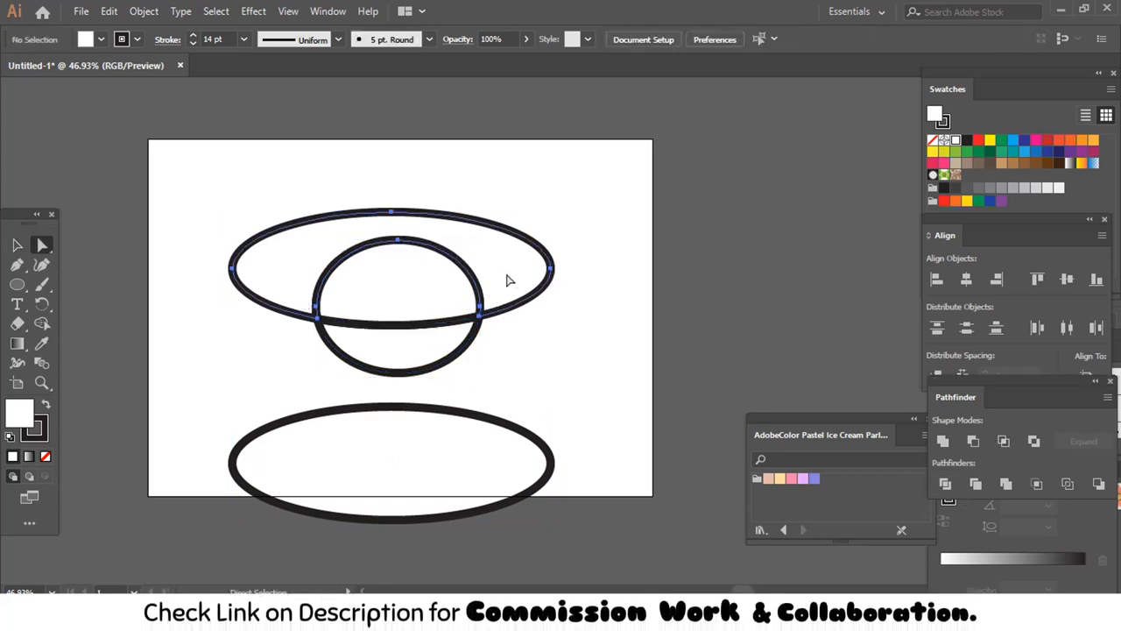
pyautogui.press('Delete')
# - Move the spare ellipse up around the divided circle's lower half, and shift both shapes slightly up and right
pyautogui.moveTo(435, 433); pyautogui.dragTo(435, 302)
pyautogui.press('v')
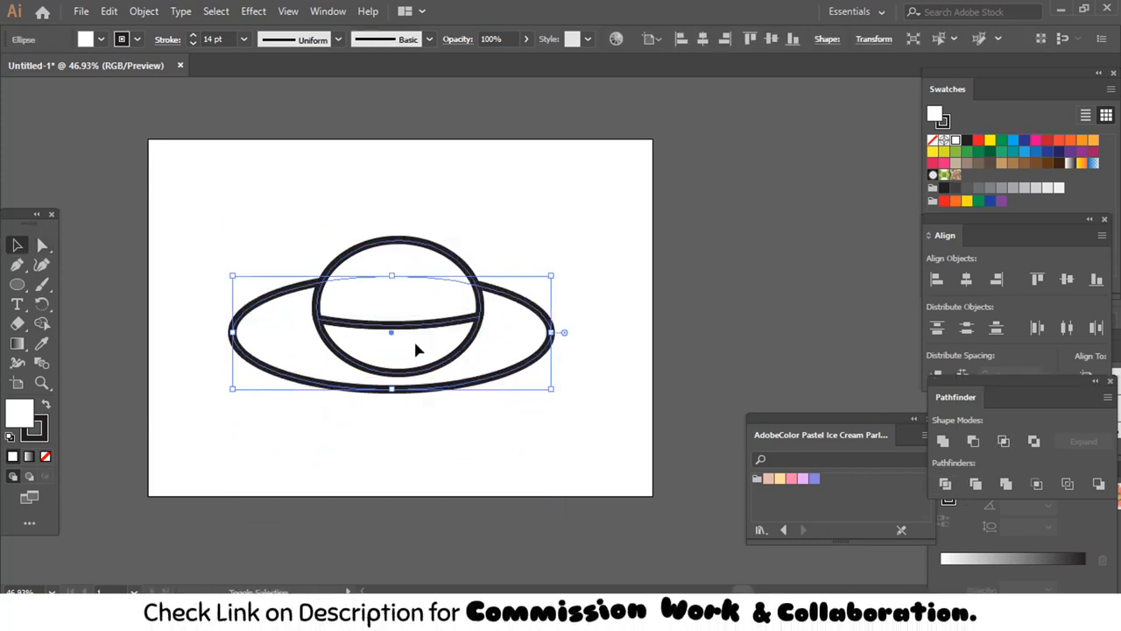
pyautogui.moveTo(417, 351); pyautogui.dragTo(446, 327)
# - Ungroup the divided circle and place its lower segment, scaled down, behind the saucer's lower-left edge
pyautogui.hotkey('ctrl', 'shift', 'a')
pyautogui.click(447, 333)
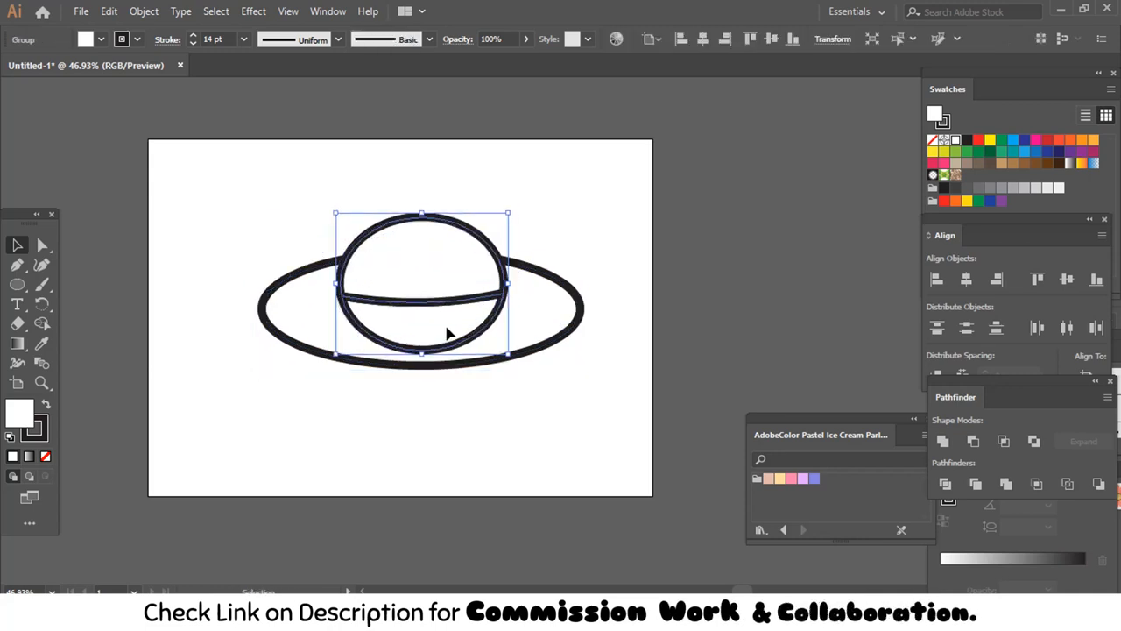
pyautogui.hotkey('ctrl', 'shift', 'a')
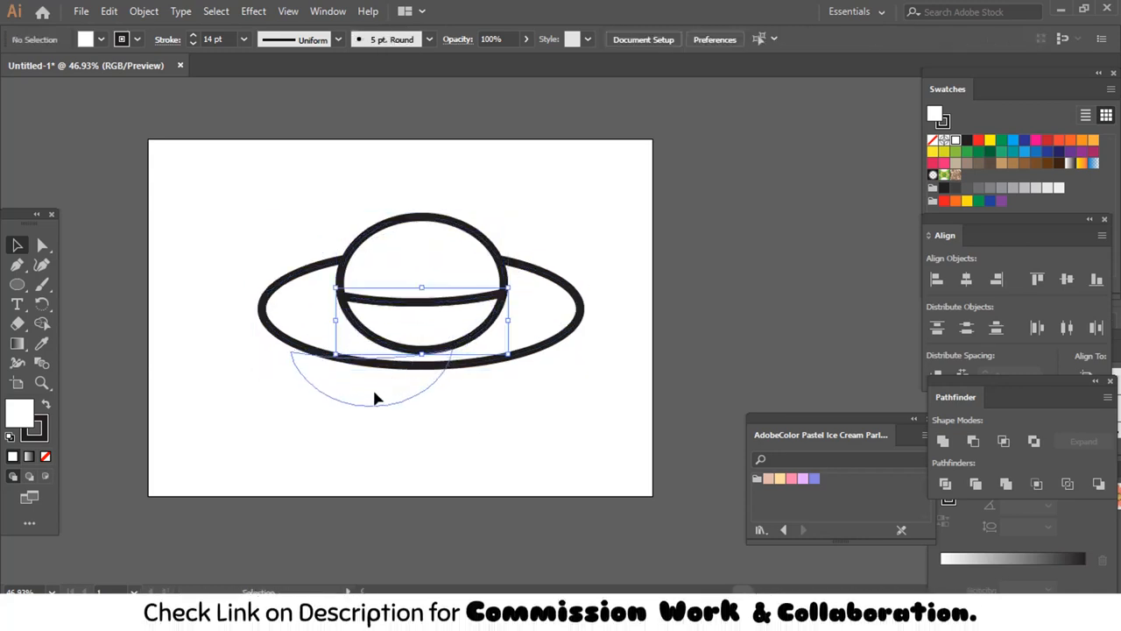
pyautogui.moveTo(374, 392); pyautogui.dragTo(373, 394)
pyautogui.moveTo(455, 408); pyautogui.dragTo(408, 391)
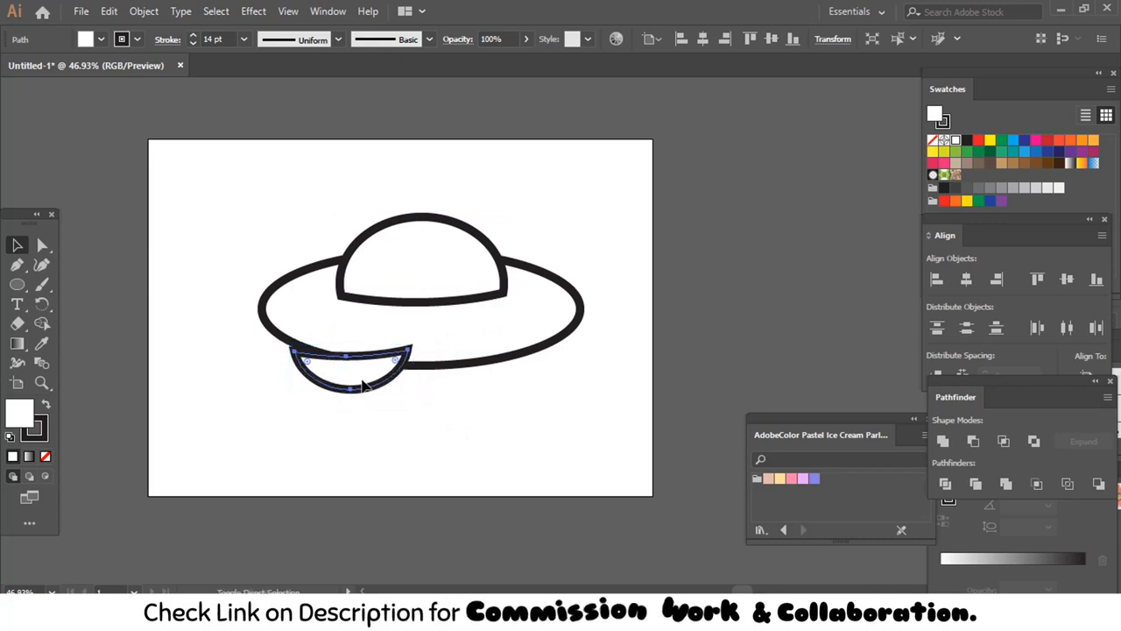
pyautogui.hotkey('ctrl', 'shift', '[')
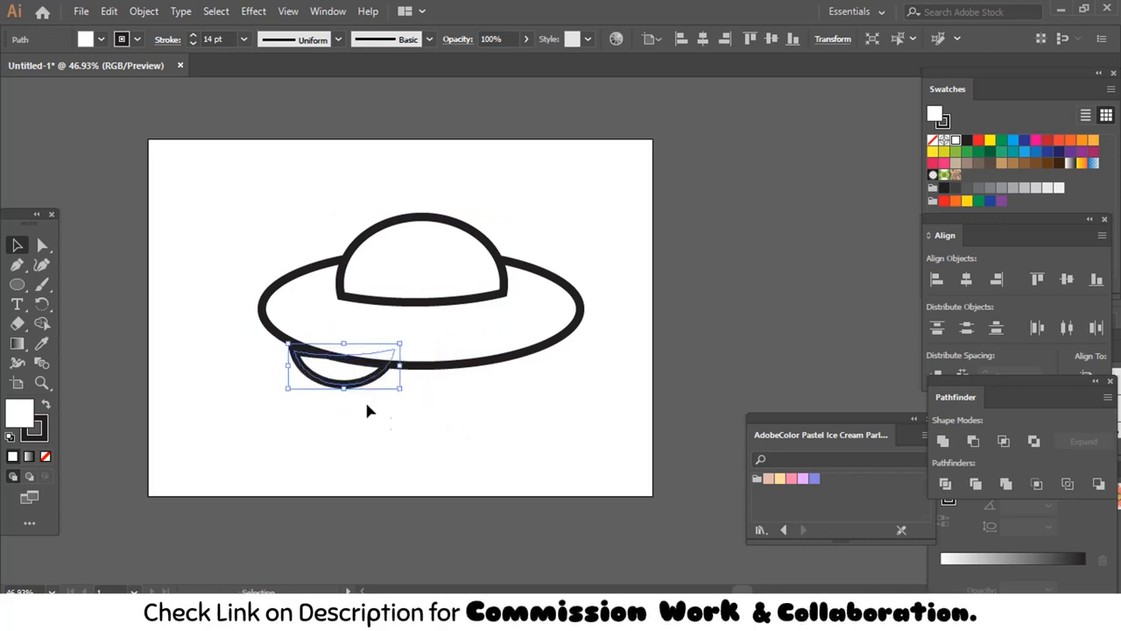
# - Duplicate the small pod twice along the saucer's underside and scale the three pods together to fit
pyautogui.click(367, 405)
pyautogui.moveTo(353, 384); pyautogui.dragTo(446, 385)
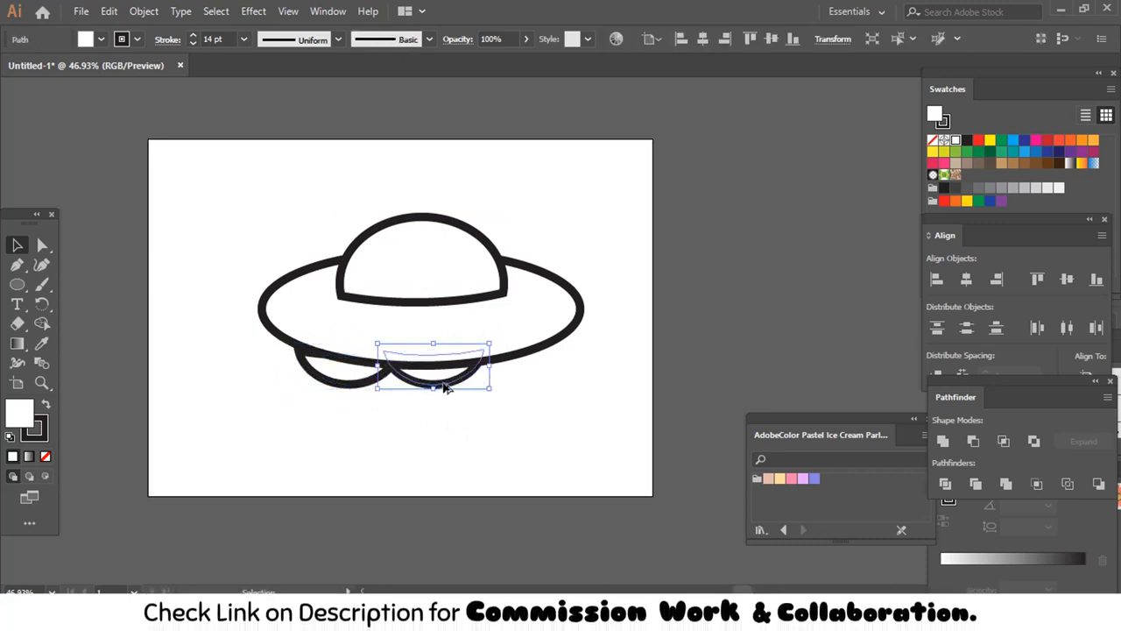
pyautogui.moveTo(529, 385)
pyautogui.mouseDown()
pyautogui.moveTo(512, 367)
pyautogui.moveTo(533, 388)
pyautogui.mouseUp()
pyautogui.keyDown('shift'); pyautogui.click(436, 385); pyautogui.keyUp('shift')
pyautogui.keyDown('shift'); pyautogui.click(355, 386); pyautogui.keyUp('shift')
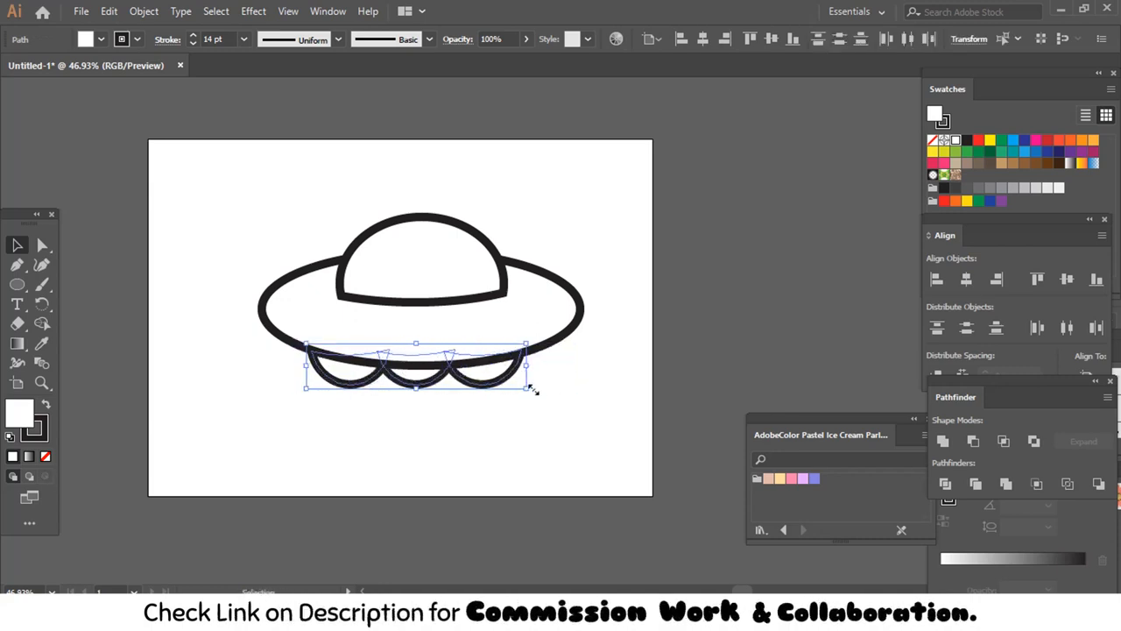
# - Lower the dome onto the saucer, enlarge it and readjust its position
pyautogui.click(434, 307)
pyautogui.moveTo(425, 323); pyautogui.dragTo(425, 325)
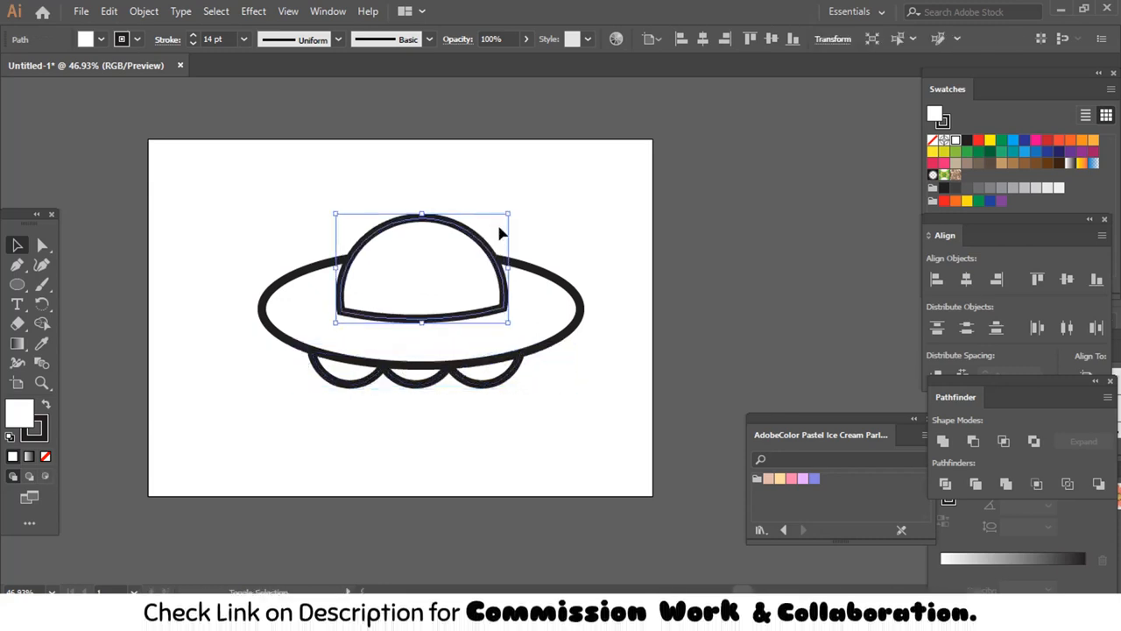
pyautogui.moveTo(536, 209); pyautogui.dragTo(535, 208)
pyautogui.moveTo(336, 207); pyautogui.dragTo(320, 199)
pyautogui.moveTo(415, 252); pyautogui.dragTo(411, 250)
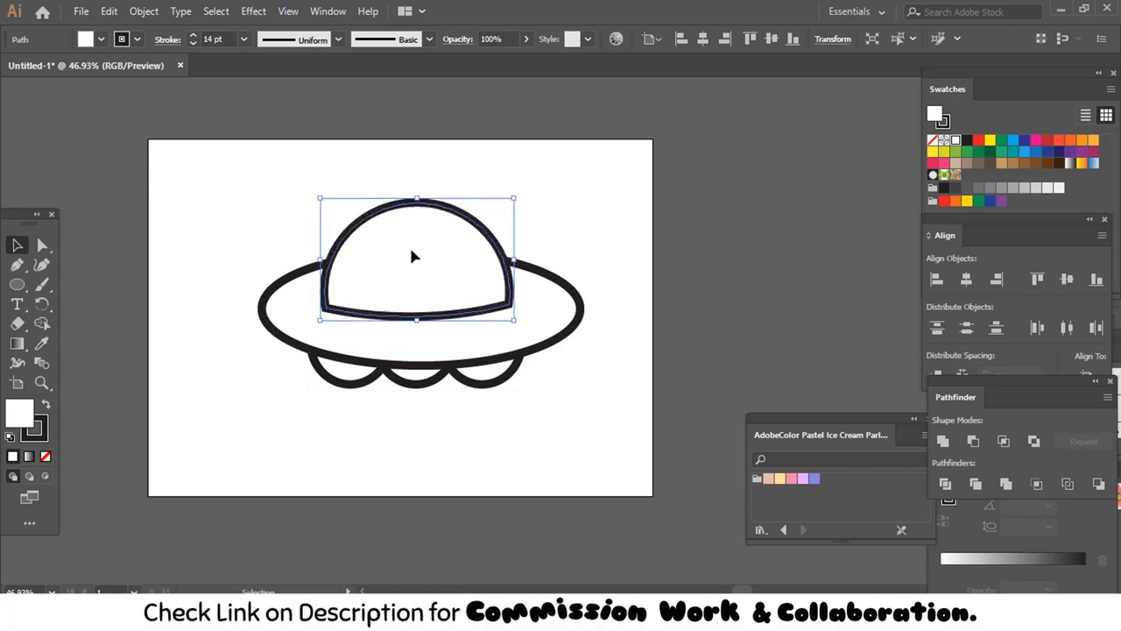
# - Align the three pods, the dome and the saucer by their horizontal centres on the artboard
pyautogui.moveTo(274, 430); pyautogui.dragTo(518, 382)
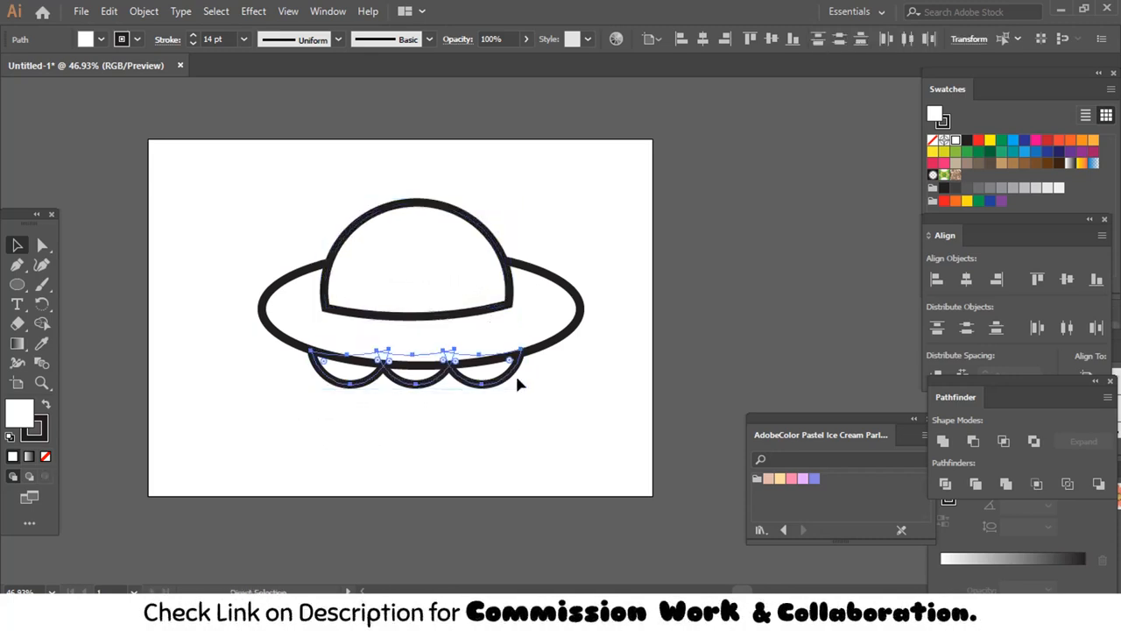
pyautogui.keyDown('shift'); pyautogui.click(482, 297); pyautogui.keyUp('shift')
pyautogui.keyDown('shift'); pyautogui.click(496, 324); pyautogui.keyUp('shift')
pyautogui.click(704, 40)
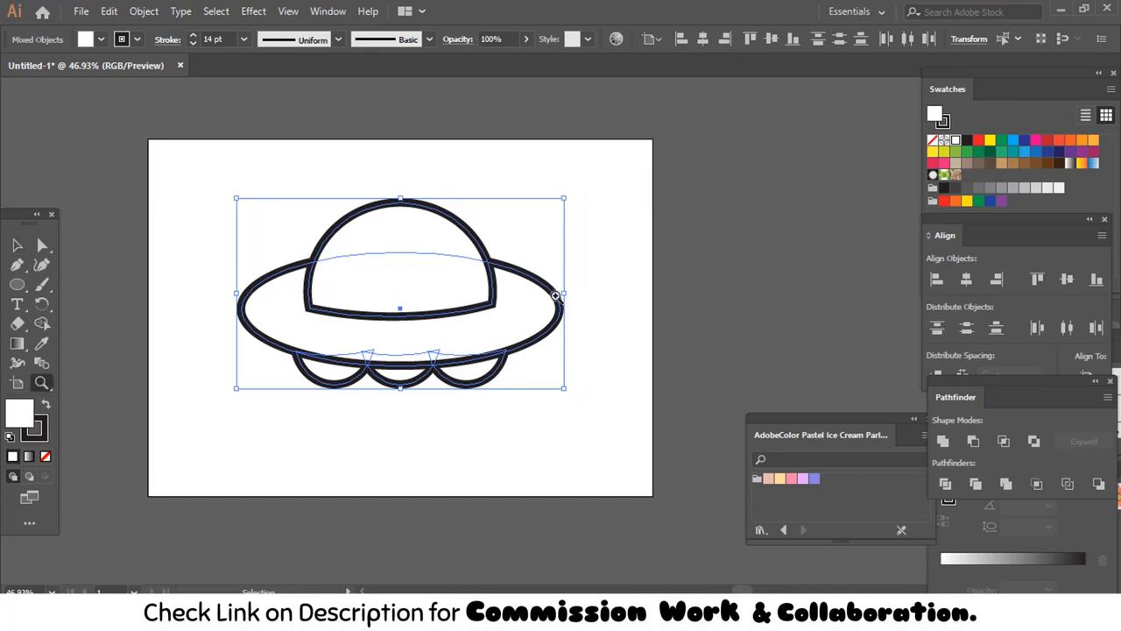
# - Draw a circle inside the dome that extends below the dome's bottom edge
pyautogui.click(557, 296)
pyautogui.hotkey('ctrl', 'shift', 'a')
pyautogui.moveTo(339, 283)
pyautogui.mouseDown()
pyautogui.moveTo(450, 371)
pyautogui.moveTo(447, 395)
pyautogui.mouseUp()
pyautogui.press('v')
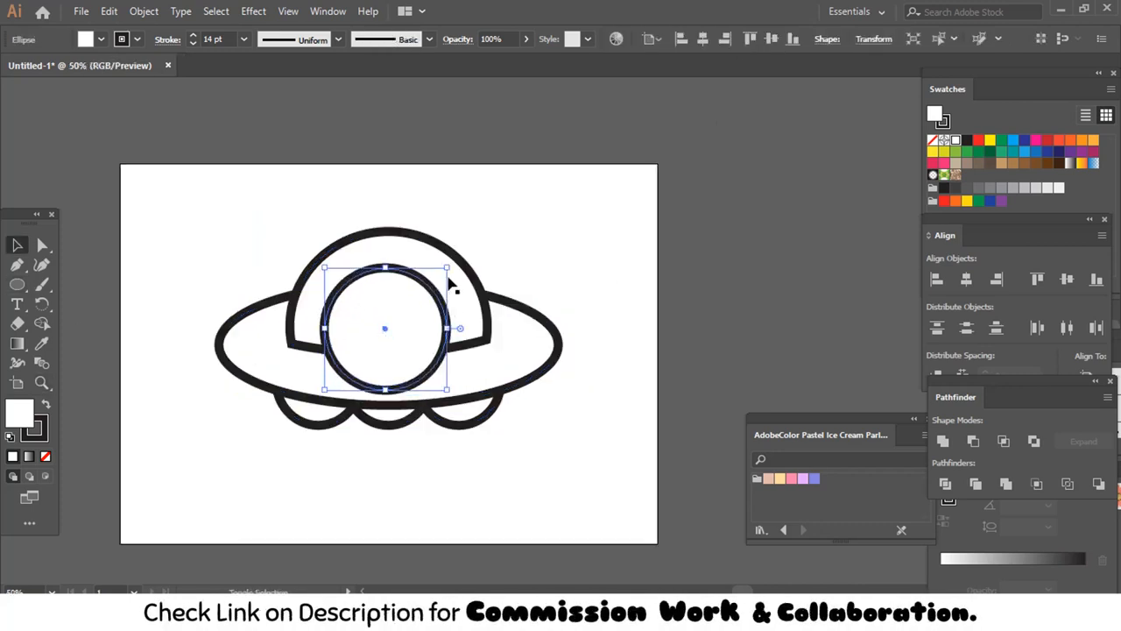
# - Bring the inner circle in front of the dome and split both shapes with Pathfinder Divide
pyautogui.click(459, 302)
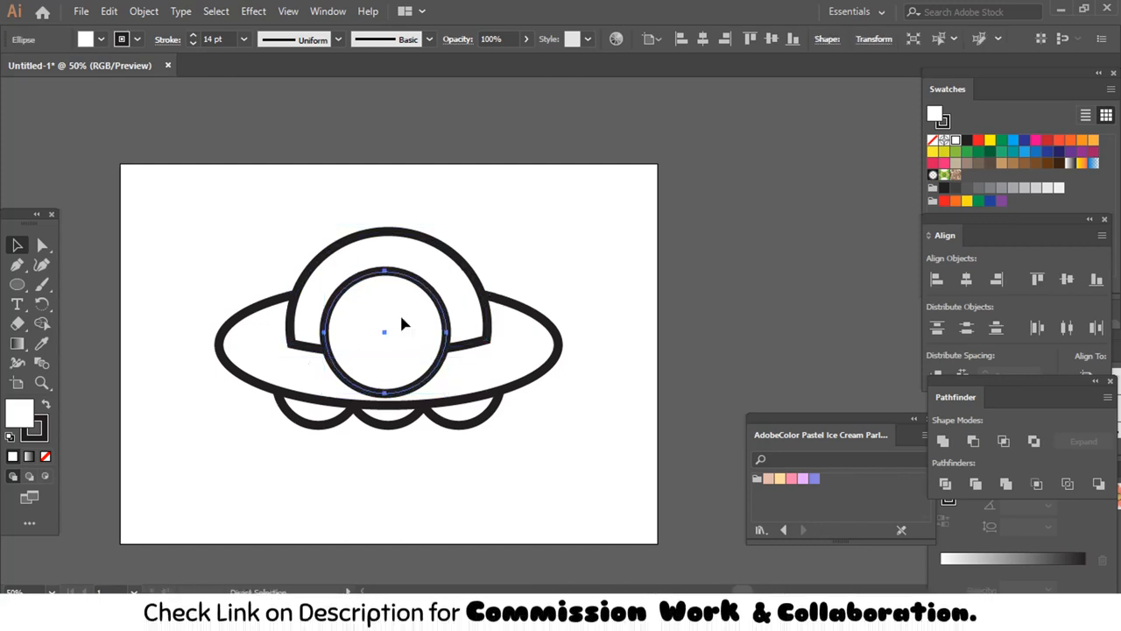
pyautogui.hotkey('ctrl', 'shift', ']')
pyautogui.click(383, 374)
pyautogui.hotkey('ctrl', 'shift', ']')
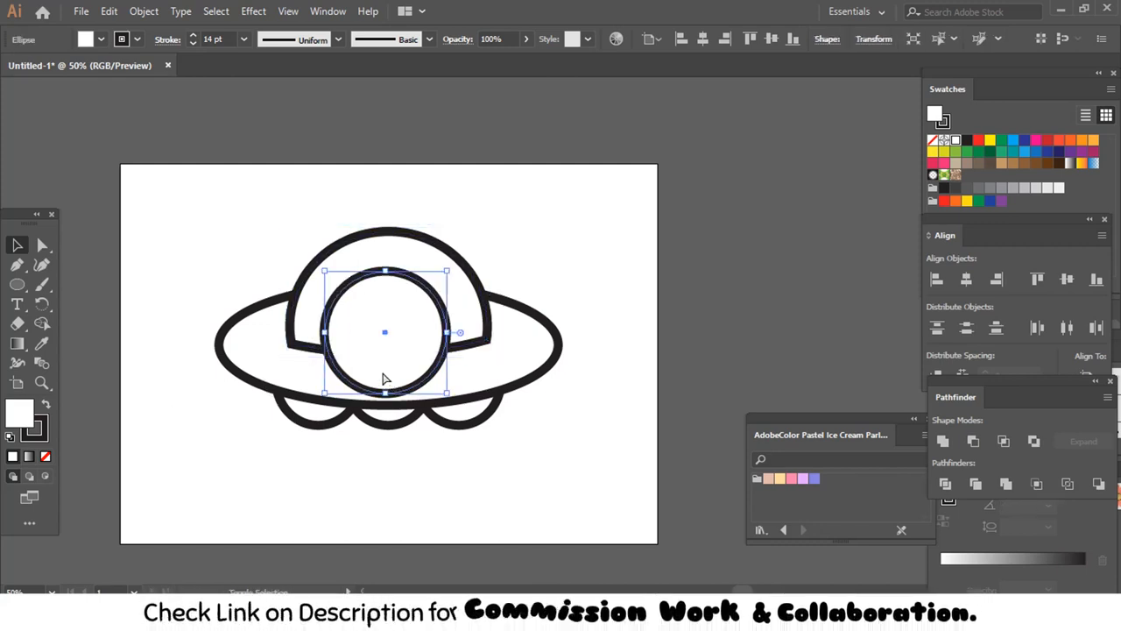
pyautogui.keyDown('shift'); pyautogui.click(462, 311); pyautogui.keyUp('shift')
pyautogui.click(945, 484)
# - Delete the part of the inner circle that hangs below the dome
pyautogui.press('a')
pyautogui.click(567, 260)
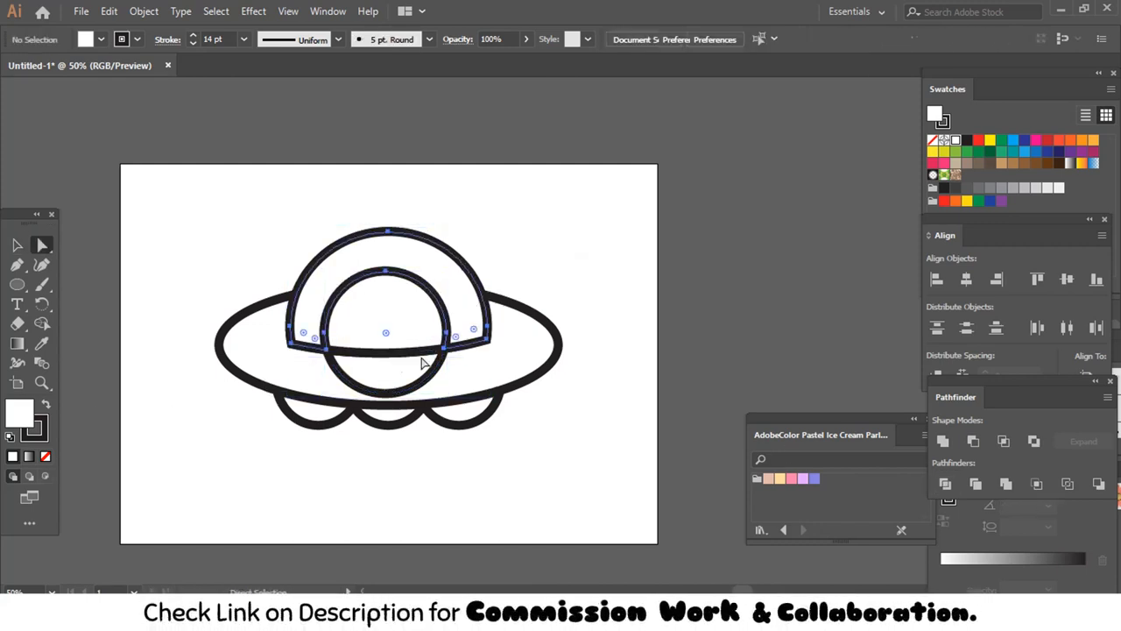
pyautogui.click(417, 368)
pyautogui.press('Delete')
# - Draw a short curved antenna from the top of the inner half circle with the Pen tool
pyautogui.press('z')
pyautogui.click(463, 336)
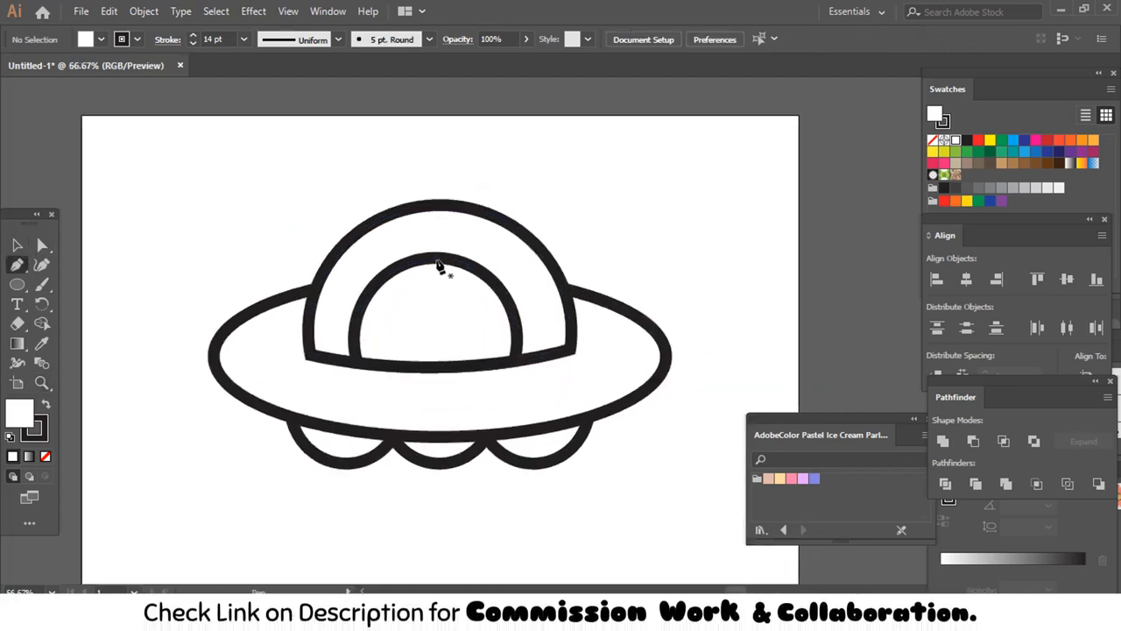
pyautogui.moveTo(470, 231); pyautogui.dragTo(372, 151)
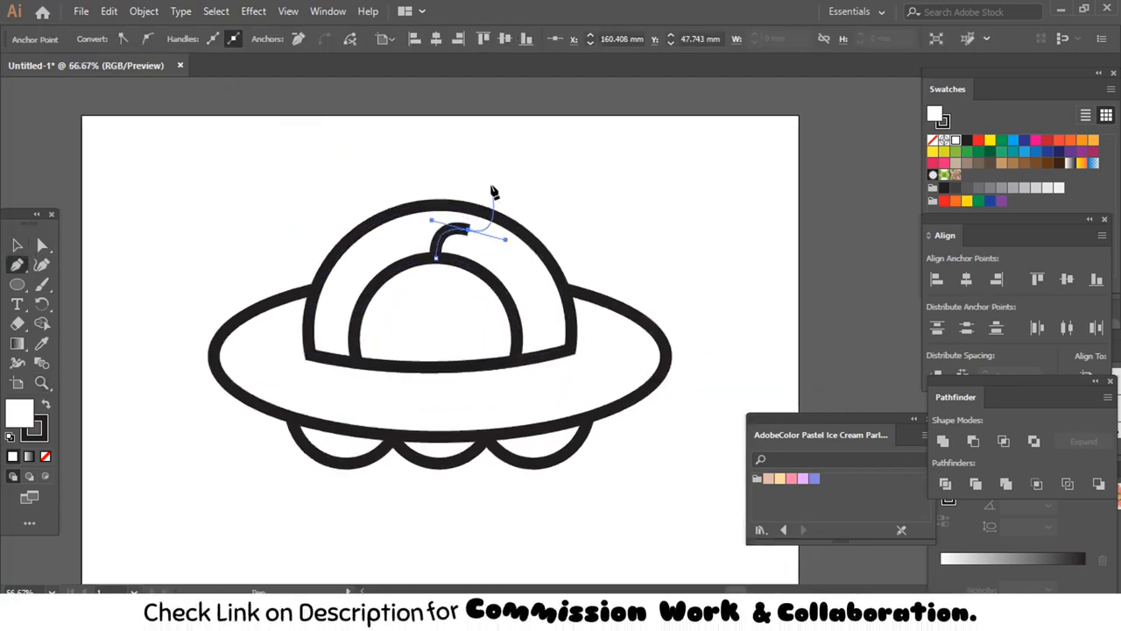
pyautogui.press('a')
pyautogui.click(664, 218)
# - Give the antenna path a round cap and round corner in the stroke settings
pyautogui.click(450, 241)
pyautogui.click(327, 12)
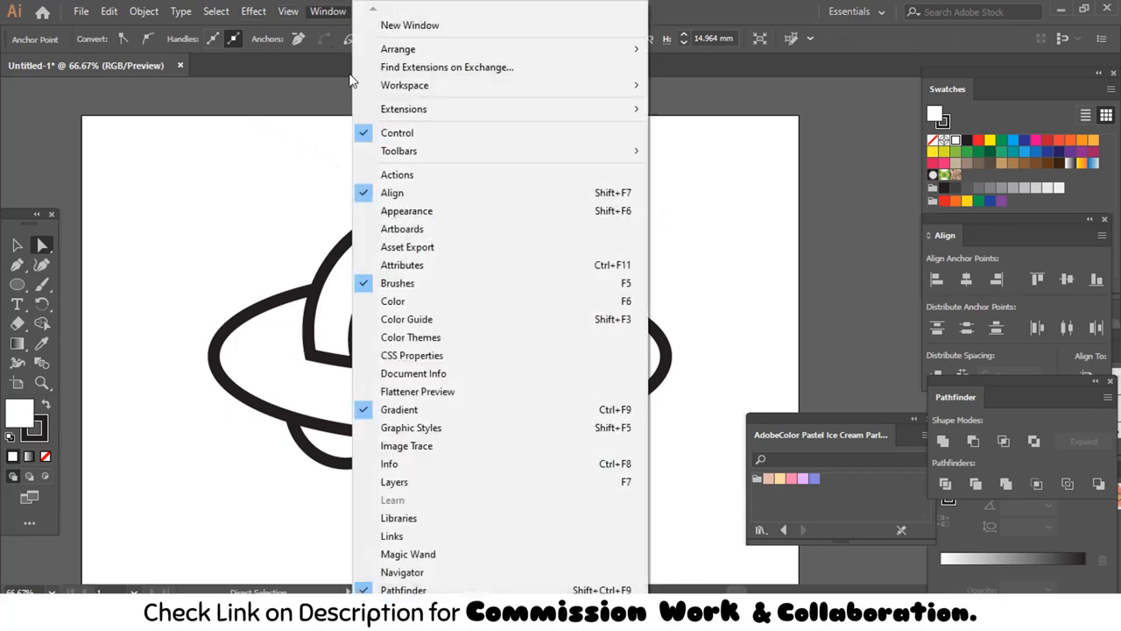
pyautogui.click(408, 511)
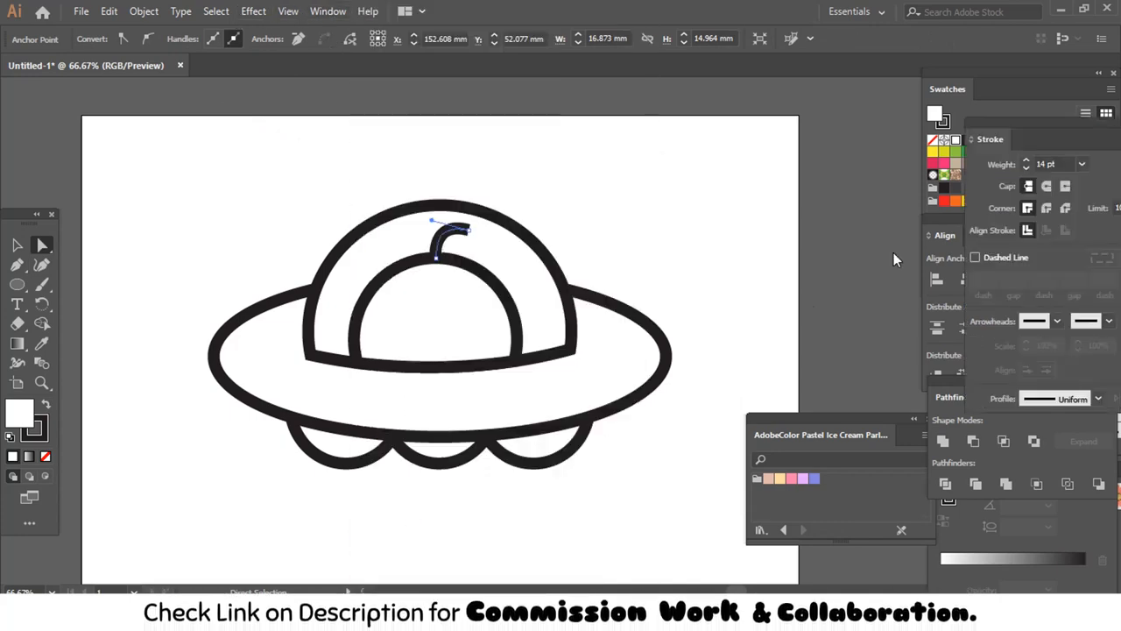
pyautogui.click(775, 247)
# - Remove the fill from the antenna path
pyautogui.press('z')
pyautogui.click(543, 264)
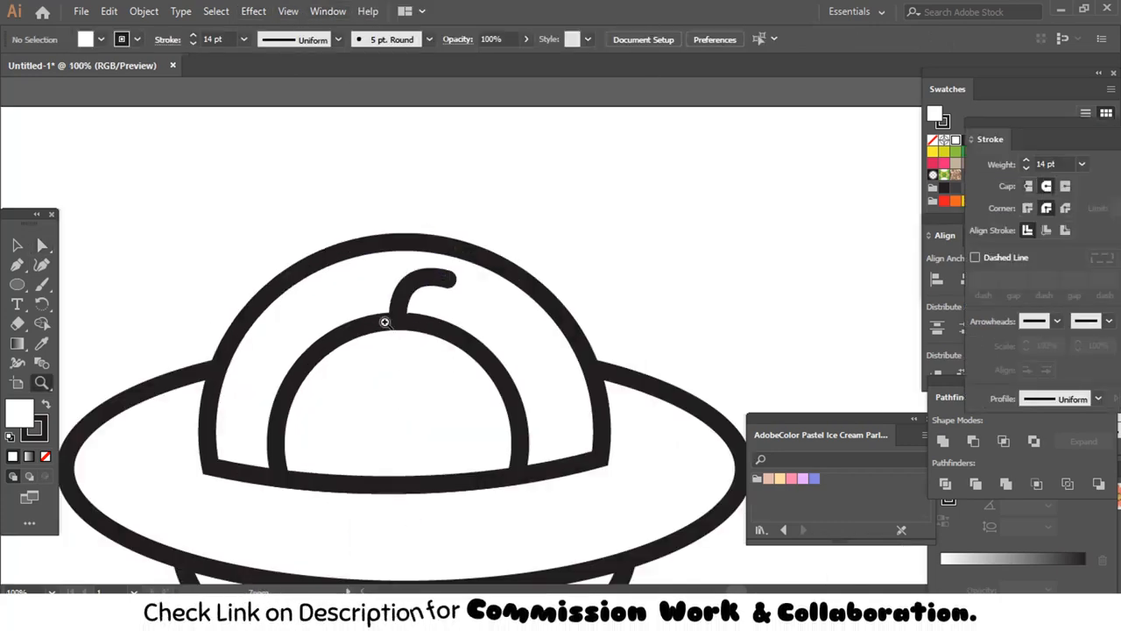
pyautogui.press('a')
pyautogui.click(401, 304)
pyautogui.click(46, 456)
pyautogui.hotkey('ctrl', 'shift', 'a')
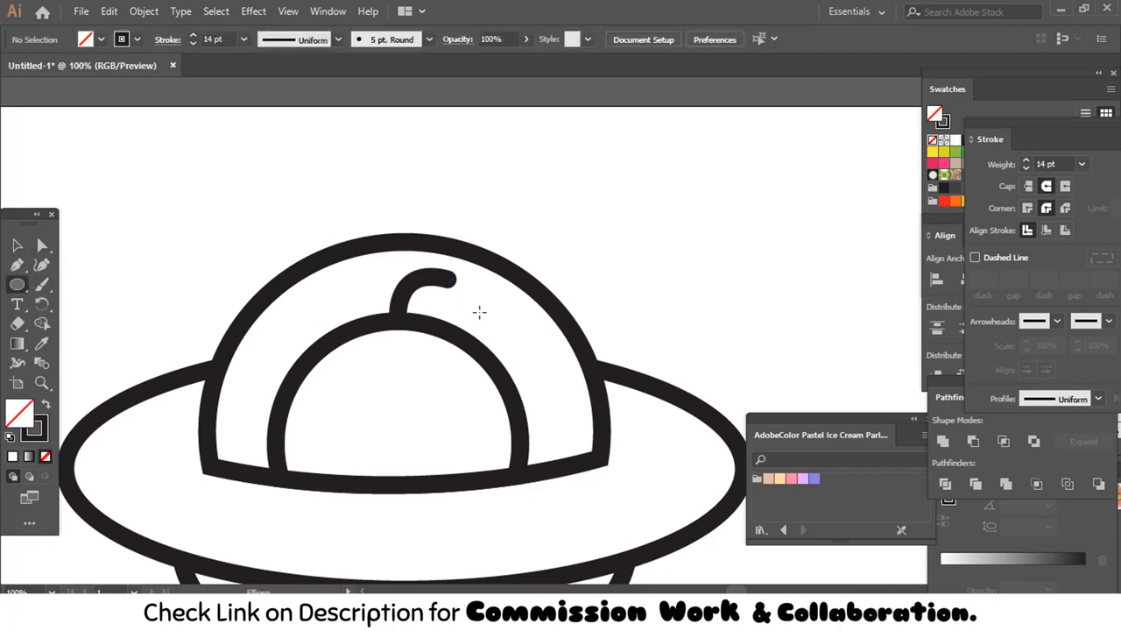
# - Draw a small unfilled circle with the black outline at the antenna's tip
pyautogui.moveTo(467, 279); pyautogui.dragTo(483, 303)
pyautogui.press('v')
pyautogui.press('z')
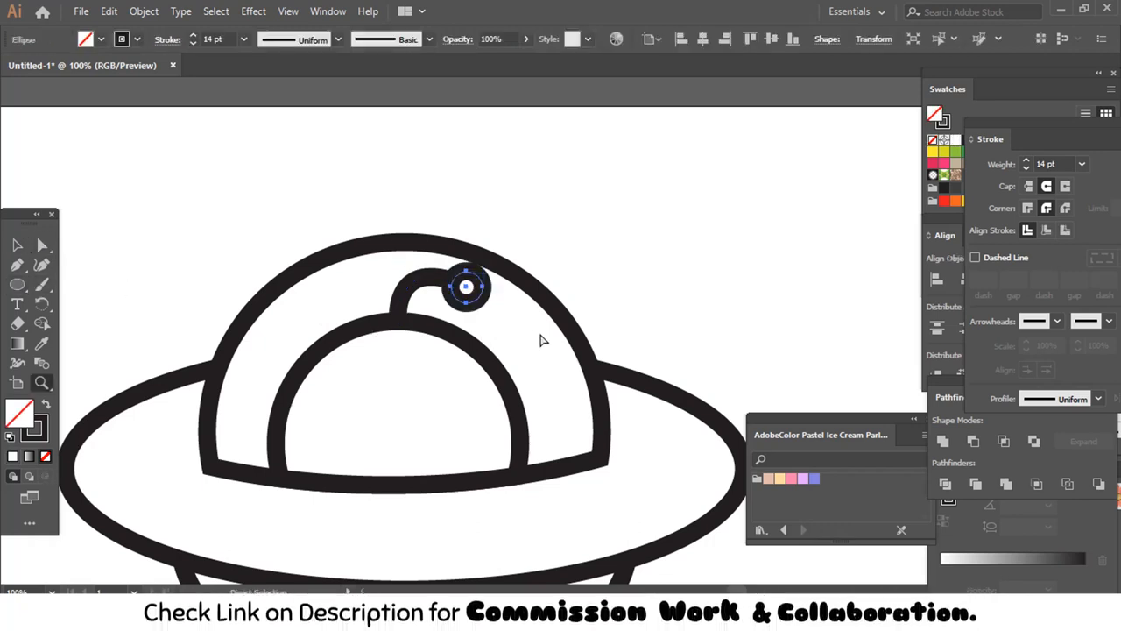
pyautogui.hotkey('ctrl', 'shift', 'a')
# - Expand all of the UFO artwork and split it with Pathfinder Divide
pyautogui.keyDown('alt'); pyautogui.click(540, 335); pyautogui.keyUp('alt')
pyautogui.keyDown('alt'); pyautogui.click(540, 335); pyautogui.keyUp('alt')
pyautogui.keyDown('alt'); pyautogui.click(540, 334); pyautogui.keyUp('alt')
pyautogui.press('v')
pyautogui.moveTo(331, 268); pyautogui.dragTo(593, 457)
pyautogui.click(144, 11)
pyautogui.click(180, 181)
pyautogui.click(518, 399)
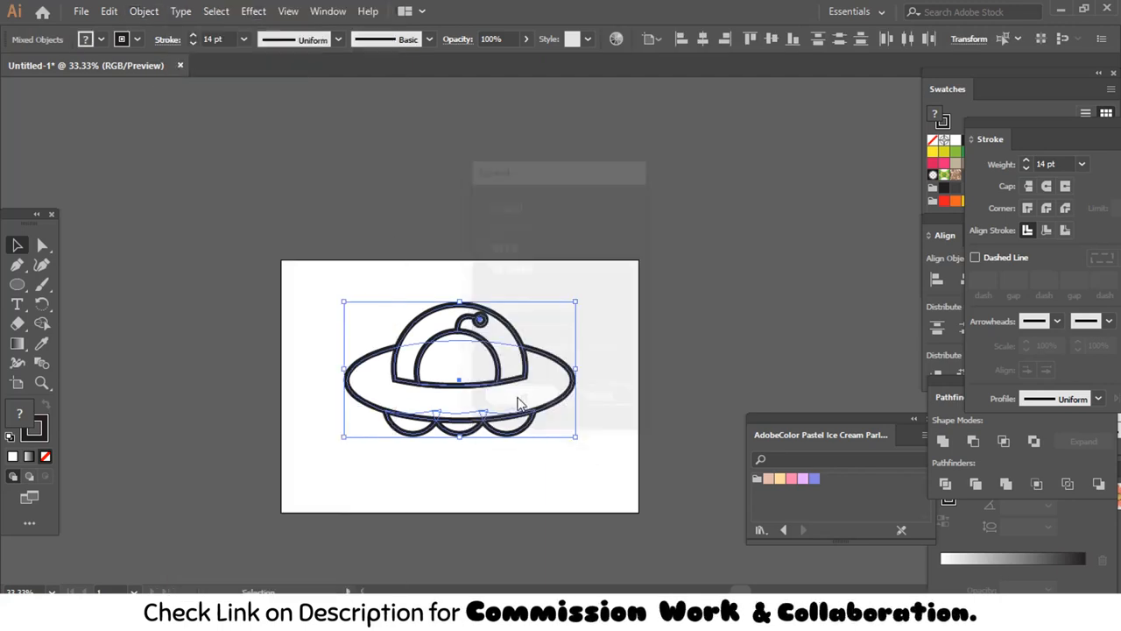
pyautogui.click(946, 484)
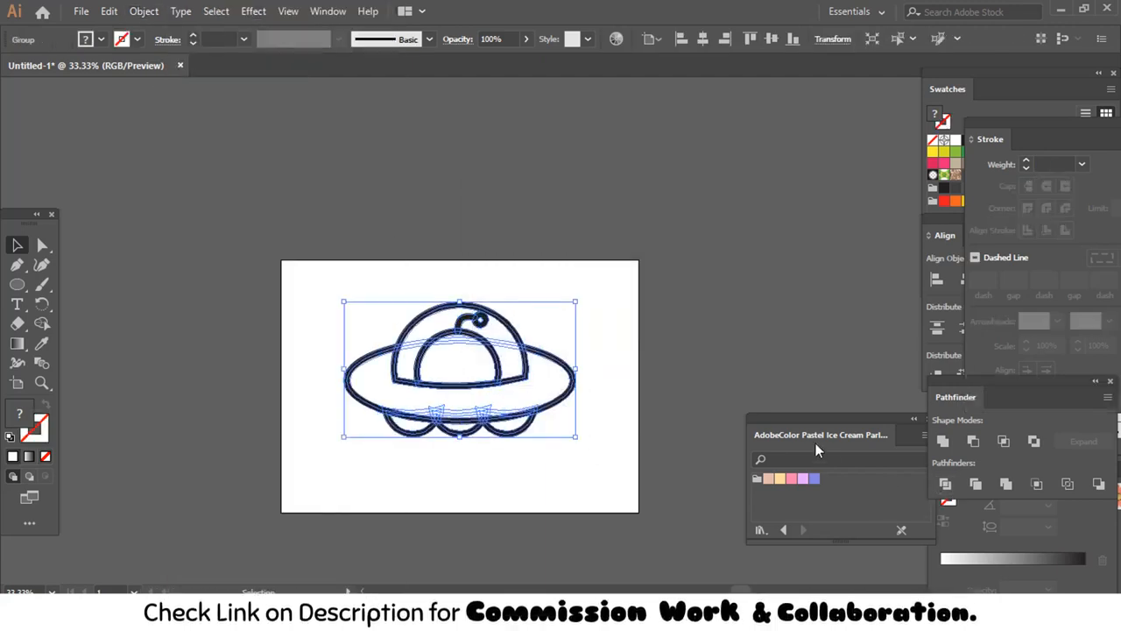
# - Select every shape with the same black fill, unite them into one outline and cut it
pyautogui.click(644, 327)
pyautogui.press('z')
pyautogui.moveTo(455, 256); pyautogui.dragTo(544, 411)
pyautogui.press('a')
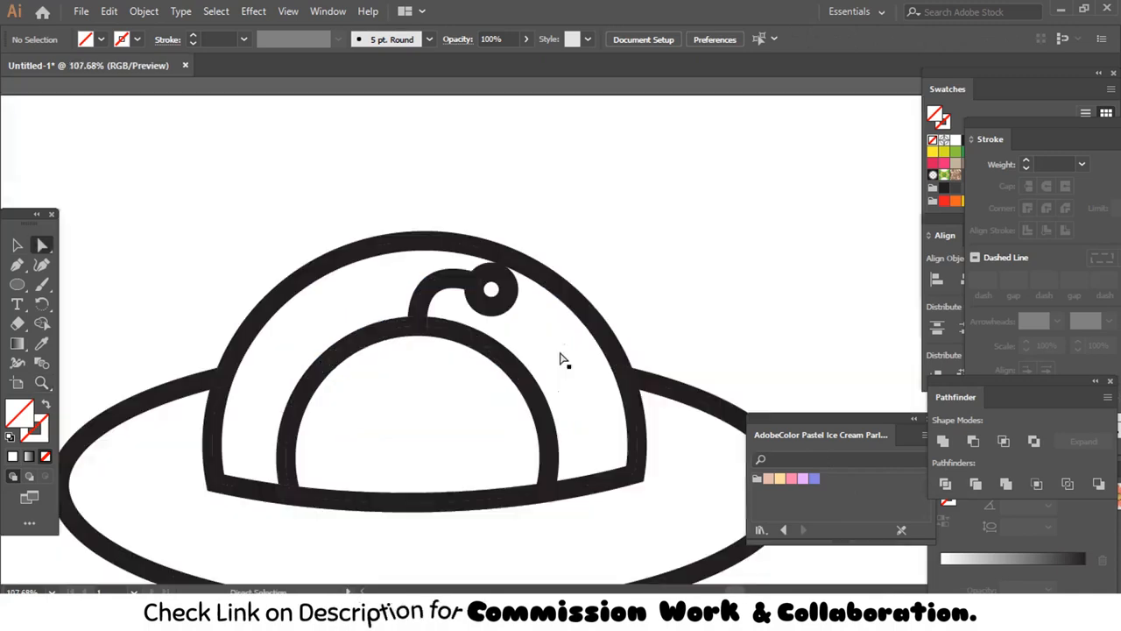
pyautogui.click(438, 247)
pyautogui.click(216, 11)
pyautogui.moveTo(426, 175)
pyautogui.click(475, 238)
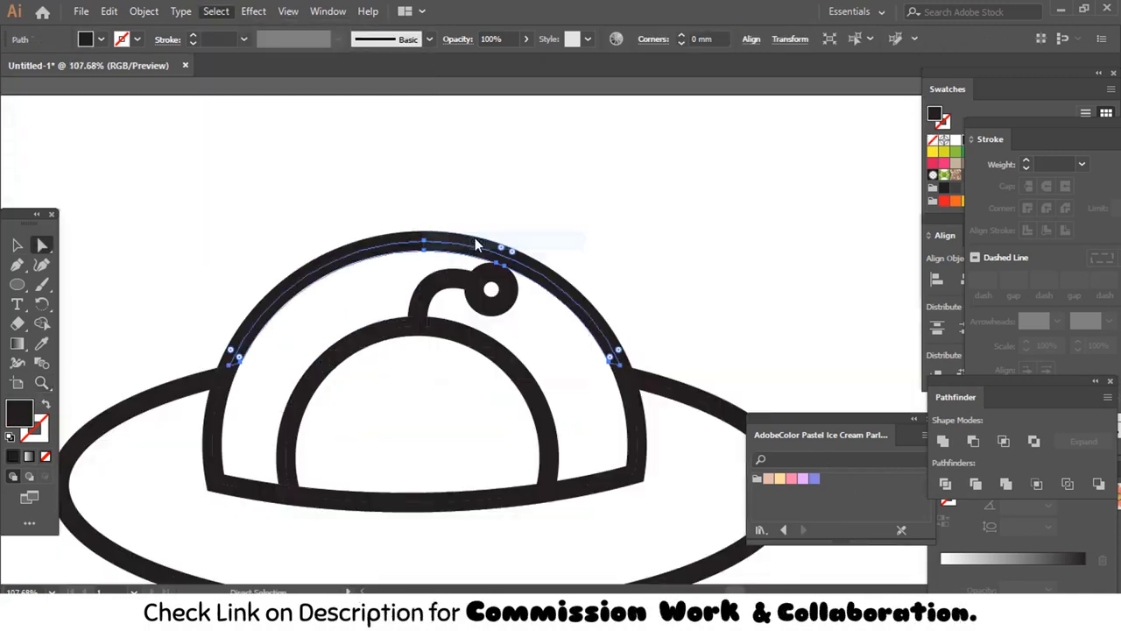
pyautogui.click(943, 441)
pyautogui.hotkey('ctrl', 'x')
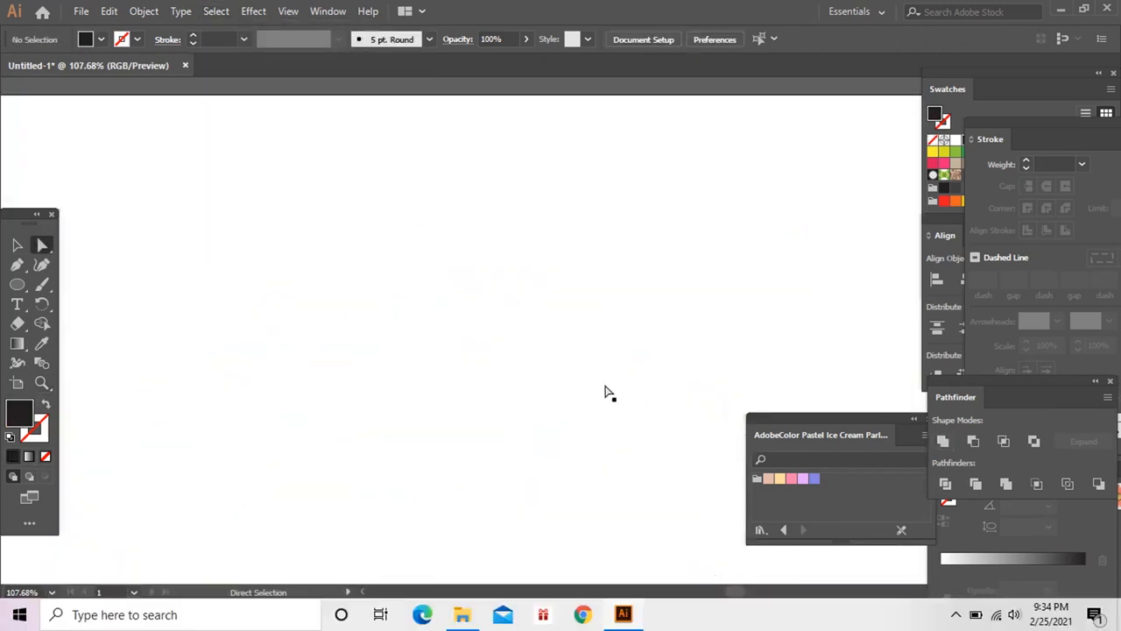
# - Delete all remaining white pieces and paste the cut black outline in front at its original position
pyautogui.press('z')
pyautogui.keyDown('alt'); pyautogui.click(563, 390); pyautogui.keyUp('alt')
pyautogui.keyDown('alt'); pyautogui.click(563, 390); pyautogui.keyUp('alt')
pyautogui.keyDown('alt'); pyautogui.click(563, 390); pyautogui.keyUp('alt')
pyautogui.keyDown('alt'); pyautogui.click(562, 389); pyautogui.keyUp('alt')
pyautogui.press('a')
pyautogui.moveTo(380, 173); pyautogui.dragTo(697, 452)
pyautogui.press('Delete')
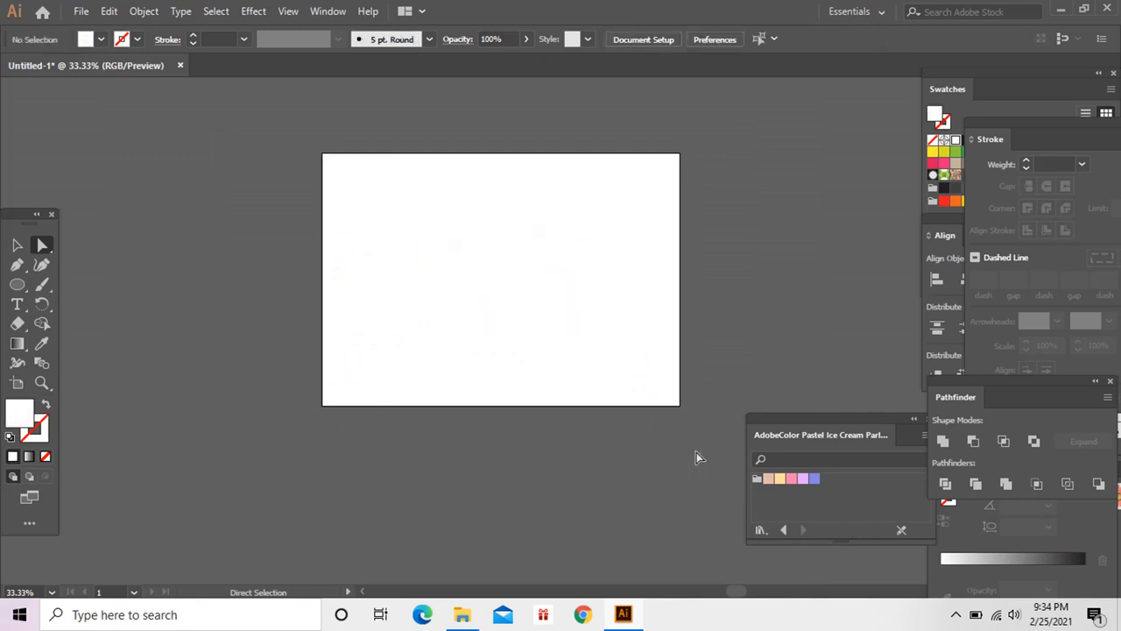
pyautogui.hotkey('ctrl', 'f')
# - Add a large ellipse behind the whole UFO outline, filled with the pastel palette's periwinkle blue
pyautogui.press('z')
pyautogui.click(611, 346)
pyautogui.keyDown('ctrl'); pyautogui.click(564, 343); pyautogui.keyUp('ctrl')
pyautogui.moveTo(512, 326); pyautogui.dragTo(550, 421)
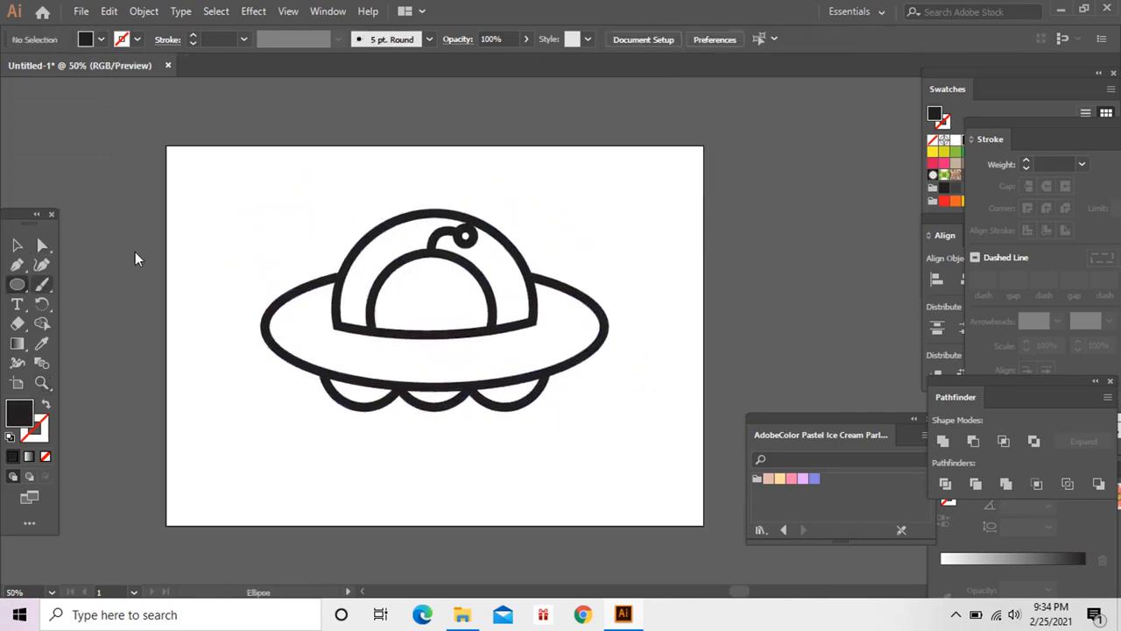
pyautogui.moveTo(603, 445); pyautogui.dragTo(653, 484)
pyautogui.press('i')
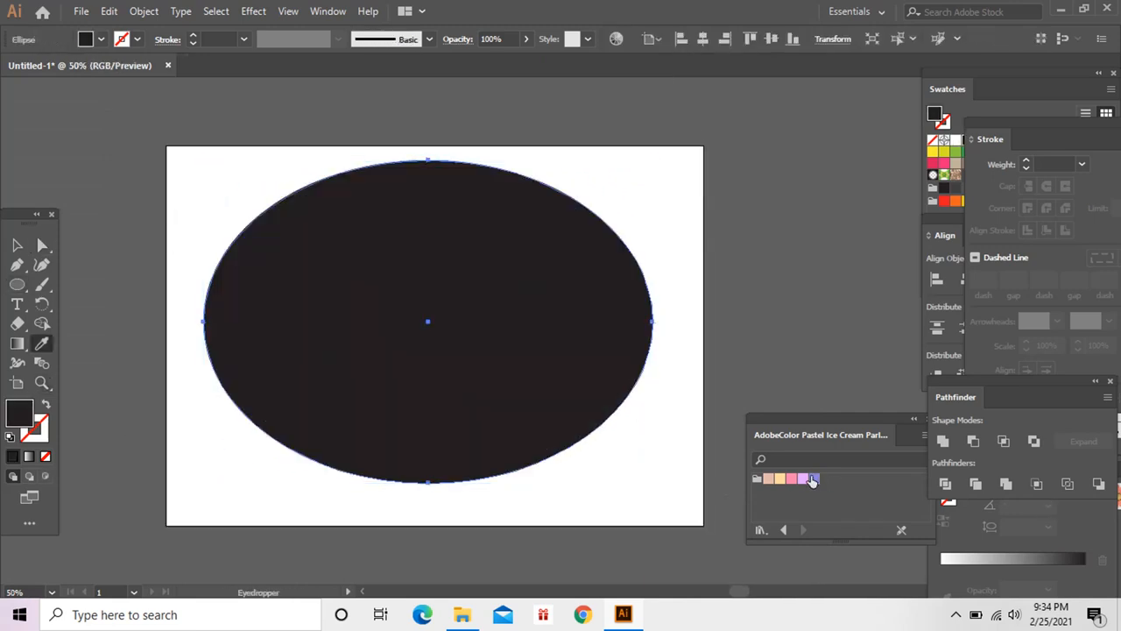
pyautogui.hotkey('ctrl', 'shift', '[')
pyautogui.click(813, 479)
# - Divide the blue ellipse with the UFO outline and delete the blue area outside the UFO
pyautogui.press('v')
pyautogui.click(756, 290)
pyautogui.moveTo(144, 117); pyautogui.dragTo(643, 531)
pyautogui.click(618, 411)
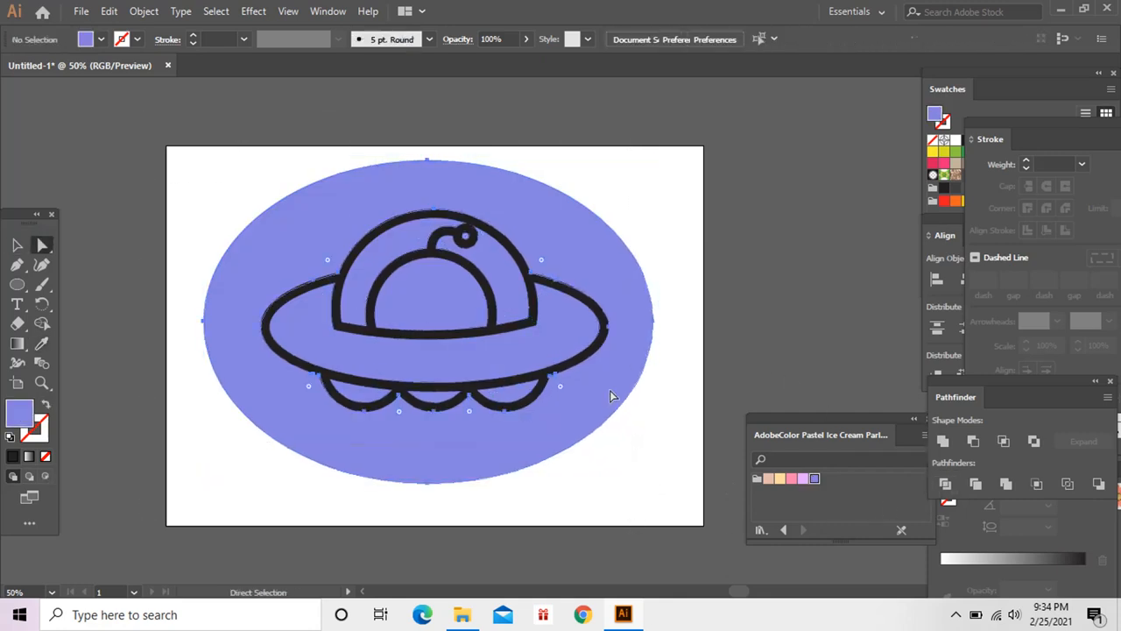
pyautogui.click(611, 394)
pyautogui.press('Delete')
# - Recolour the dome area to the right of the antenna with white sampled from the artboard
pyautogui.press('z')
pyautogui.click(611, 394)
pyautogui.press('a')
pyautogui.click(431, 210)
pyautogui.moveTo(426, 195); pyautogui.dragTo(496, 276)
pyautogui.press('i')
pyautogui.click(631, 175)
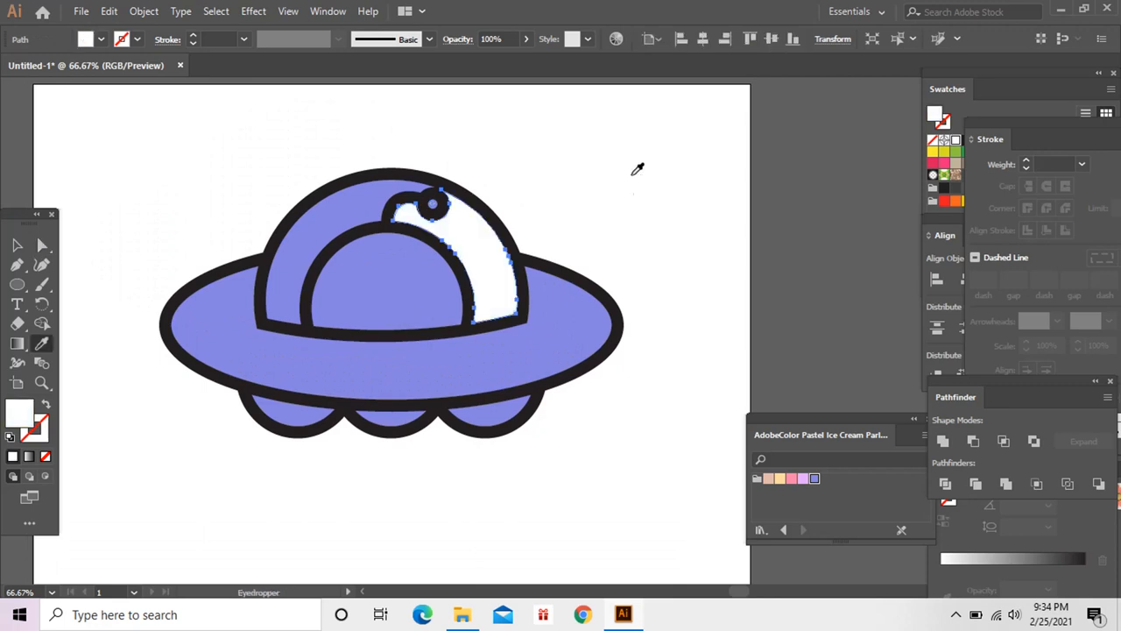
# - Recolour the dome area to the left of the alien with white sampled from the artboard
pyautogui.press('a')
pyautogui.keyDown('shift'); pyautogui.click(327, 229); pyautogui.keyUp('shift')
pyautogui.press('i')
pyautogui.click(627, 178)
# - Fill the three bumps under the saucer with the pastel palette's pink
pyautogui.press('a')
pyautogui.click(490, 417)
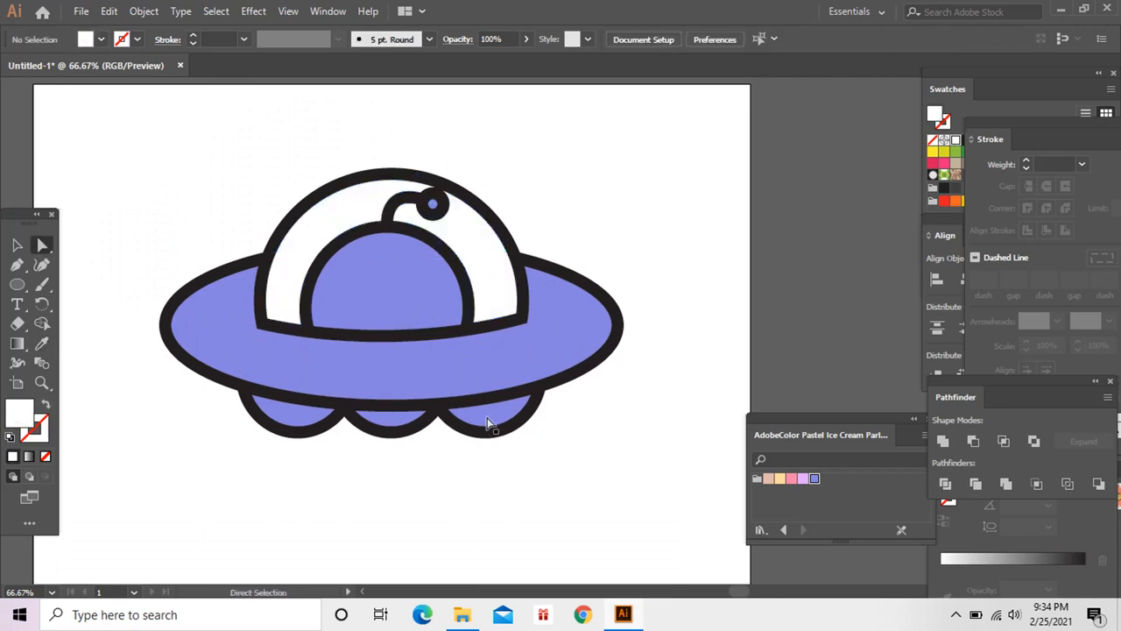
pyautogui.click(792, 478)
pyautogui.click(566, 486)
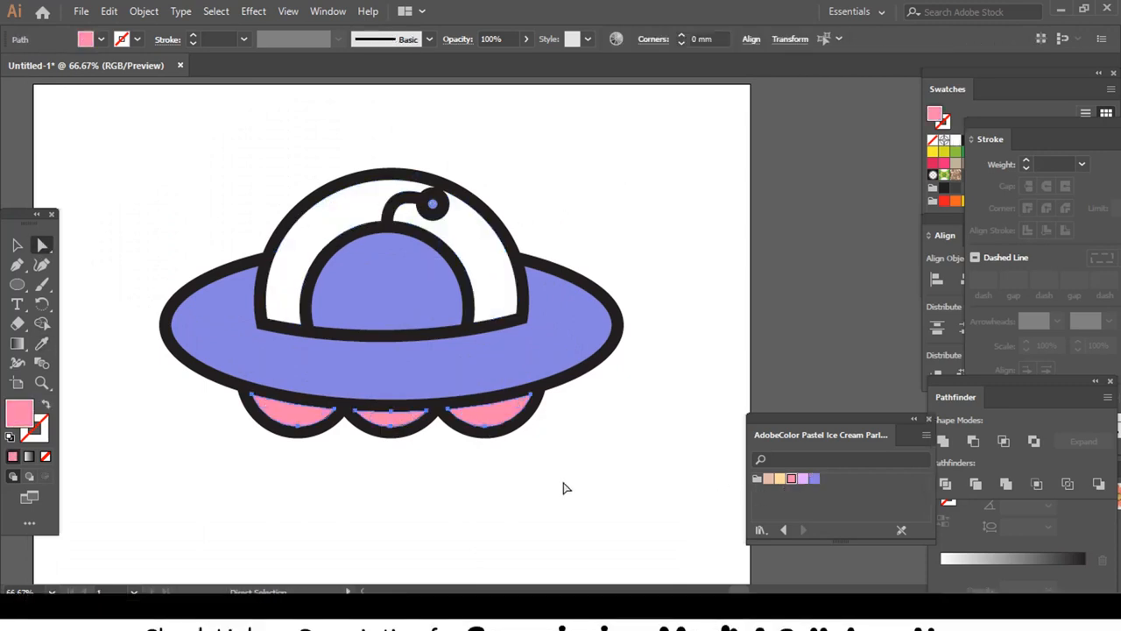
# - Fill the three bumps under the saucer with the pastel palette's pale orange
pyautogui.click(429, 308)
pyautogui.press('z')
pyautogui.press('a')
pyautogui.click(449, 447)
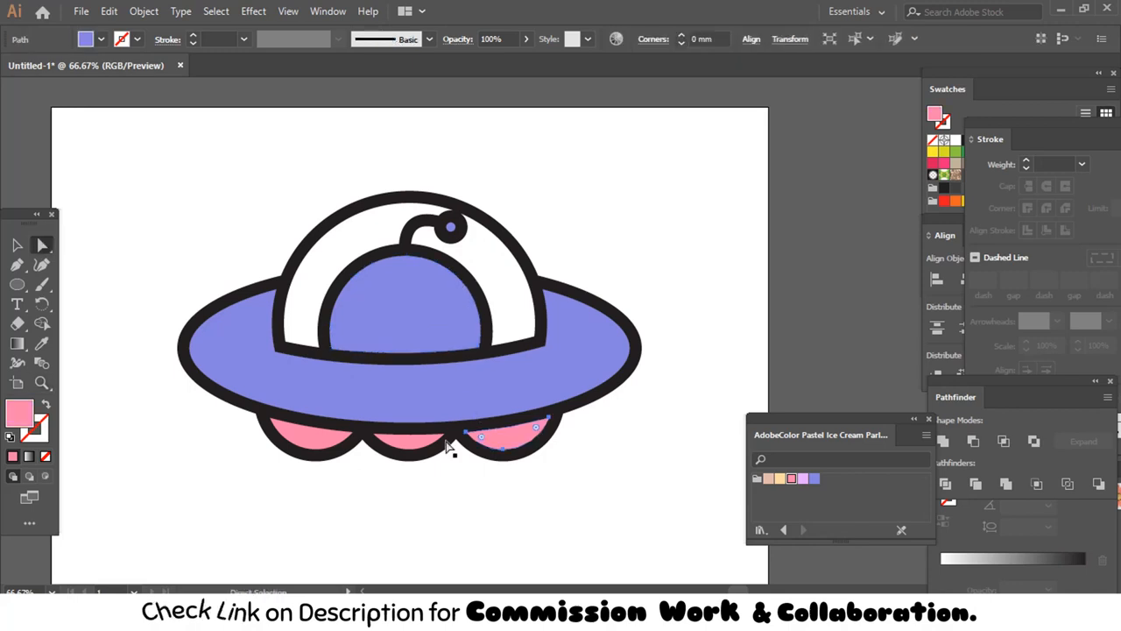
pyautogui.click(780, 479)
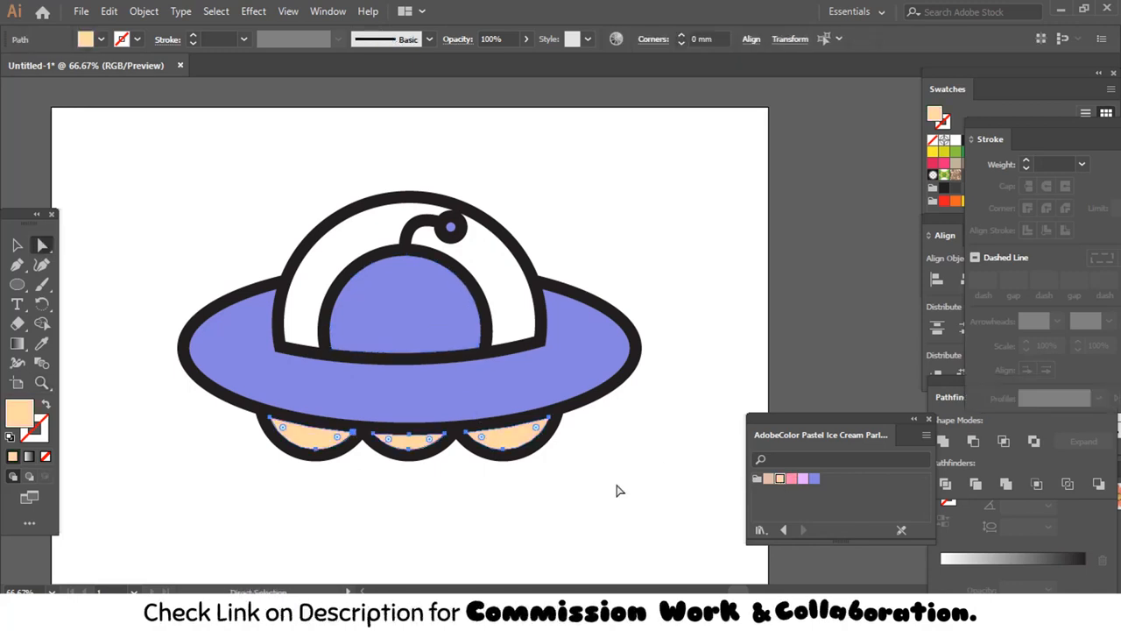
# - Fill the alien's body and the centre of its antenna ball with the palette's pink
pyautogui.press('z')
pyautogui.moveTo(426, 183); pyautogui.dragTo(479, 280)
pyautogui.press('a')
pyautogui.keyDown('shift'); pyautogui.click(551, 307); pyautogui.keyUp('shift')
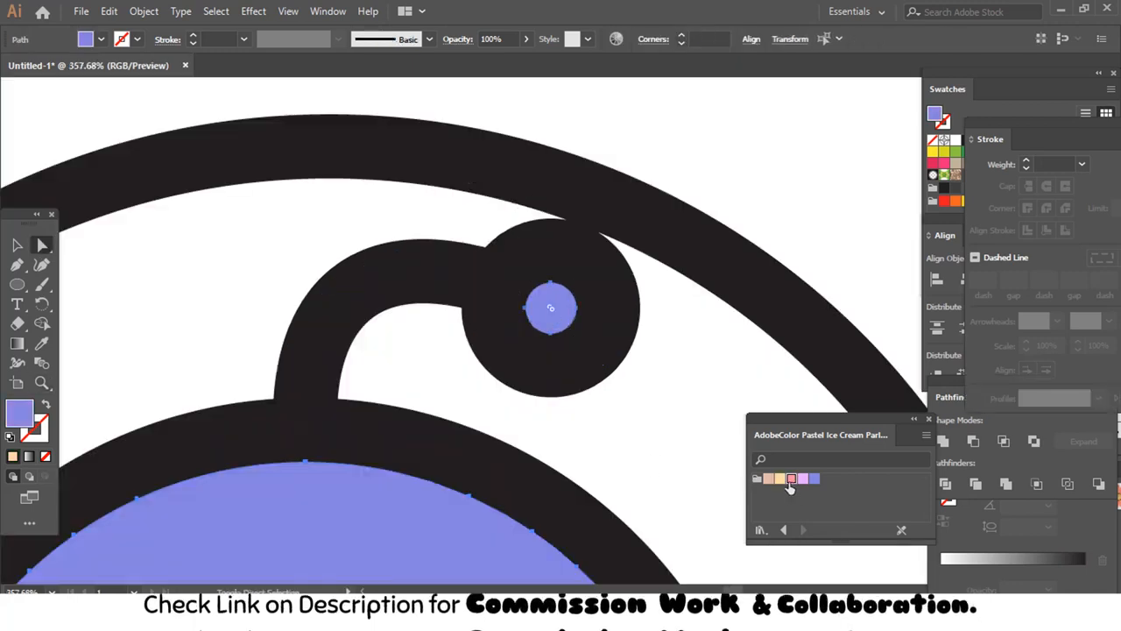
pyautogui.click(792, 479)
pyautogui.press('z')
pyautogui.keyDown('alt'); pyautogui.click(600, 445); pyautogui.keyUp('alt')
pyautogui.keyDown('alt'); pyautogui.click(598, 447); pyautogui.keyUp('alt')
pyautogui.hotkey('ctrl', '0')
pyautogui.hotkey('ctrl', 'shift', 'a')
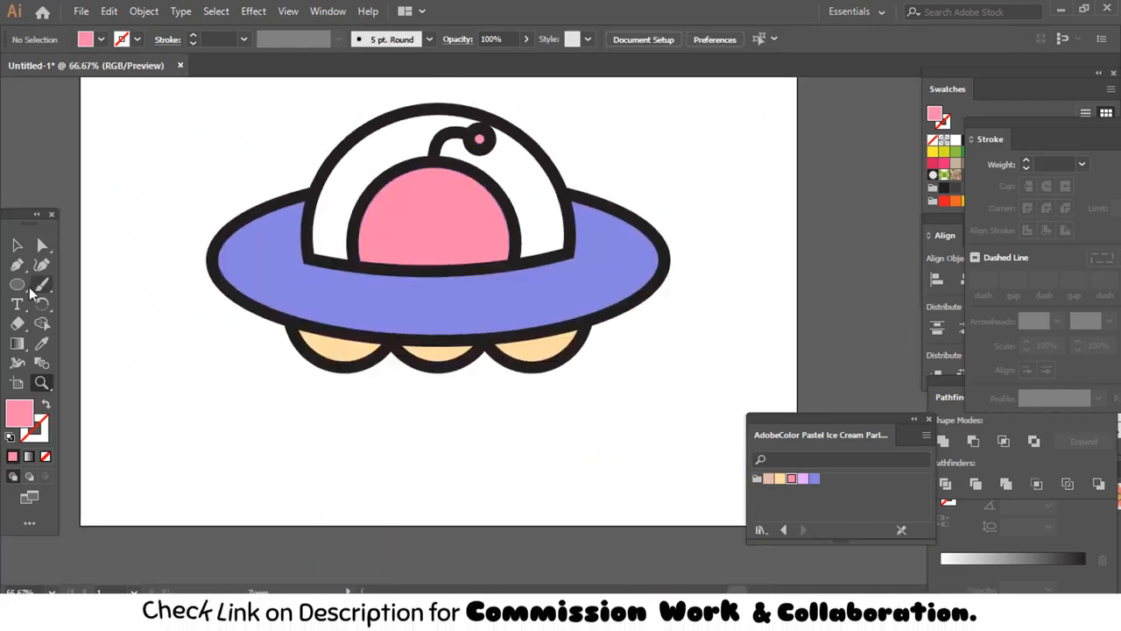
# - Draw a circle of about 9.5 mm on the saucer's left side with no fill and a 10 pt black stroke
pyautogui.moveTo(275, 277); pyautogui.dragTo(254, 253)
pyautogui.press('d')
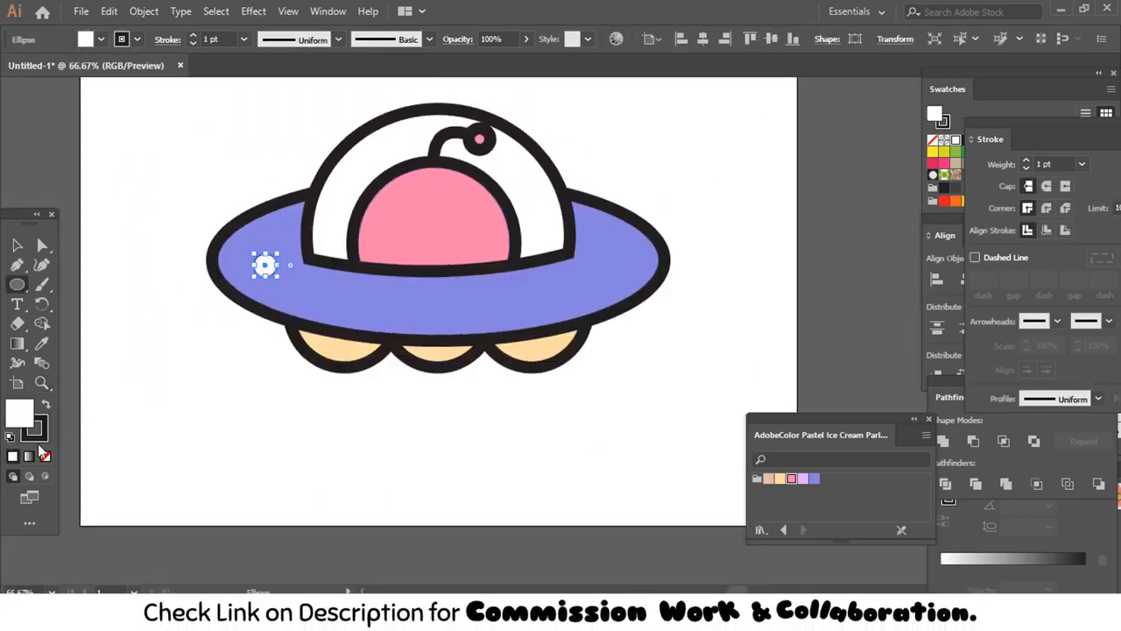
pyautogui.click(244, 39)
pyautogui.click(268, 345)
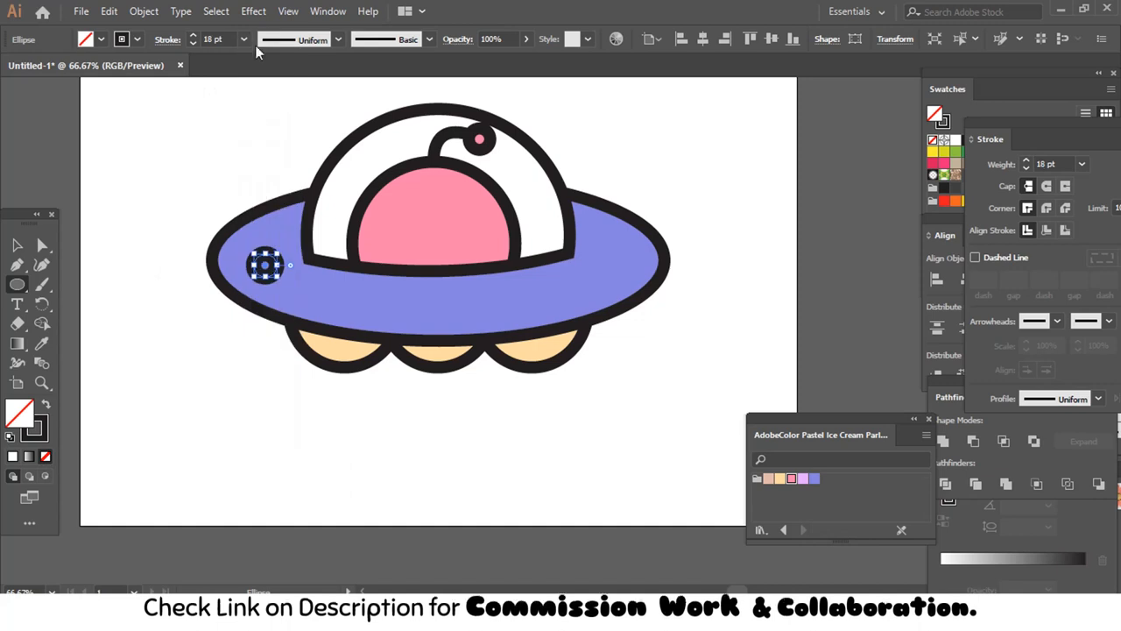
pyautogui.click(243, 39)
pyautogui.click(271, 274)
# - Place copies of the small circle at the saucer's lower centre and on its right side
pyautogui.press('v')
pyautogui.click(248, 373)
pyautogui.moveTo(296, 283); pyautogui.dragTo(448, 311)
pyautogui.hotkey('ctrl', 'z')
pyautogui.click(275, 328)
pyautogui.click(459, 433)
pyautogui.click(448, 308)
pyautogui.click(449, 411)
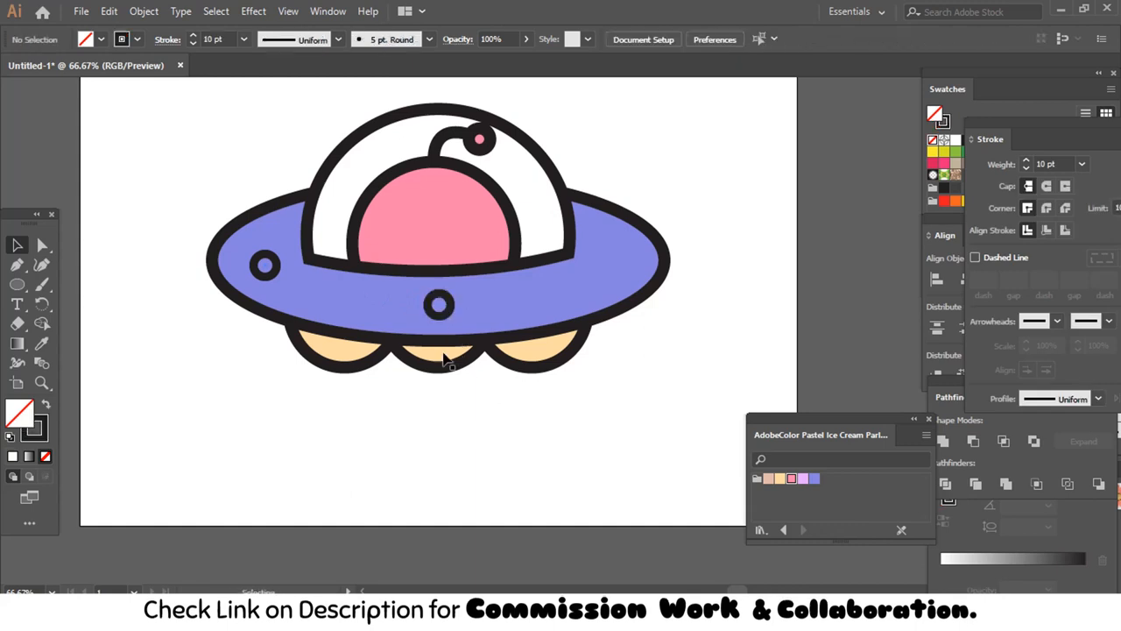
pyautogui.moveTo(446, 314); pyautogui.dragTo(625, 265)
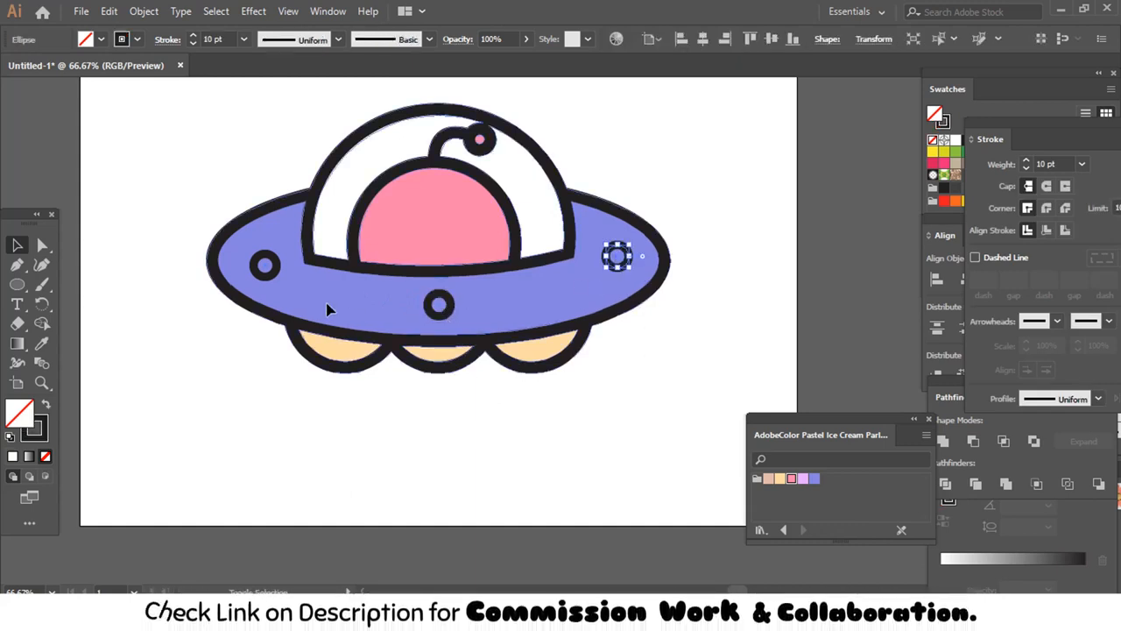
# - Fill all three saucer circles with the palette's pale orange
pyautogui.keyDown('shift'); pyautogui.click(270, 272); pyautogui.keyUp('shift')
pyautogui.keyDown('shift'); pyautogui.click(270, 273); pyautogui.keyUp('shift')
pyautogui.keyDown('shift'); pyautogui.click(451, 311); pyautogui.keyUp('shift')
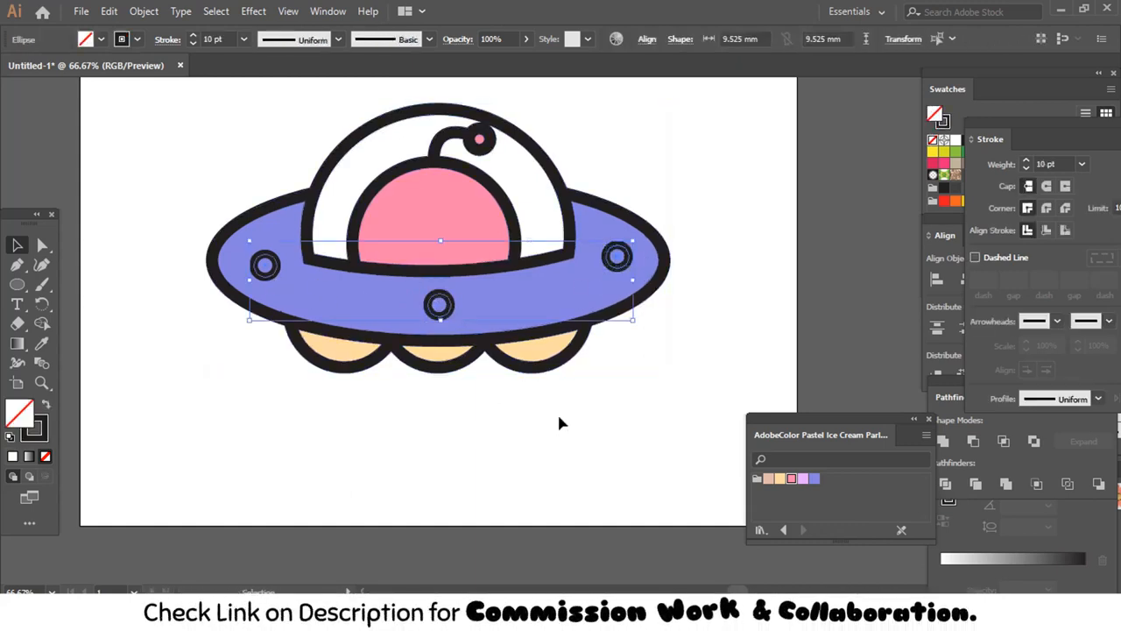
pyautogui.click(781, 480)
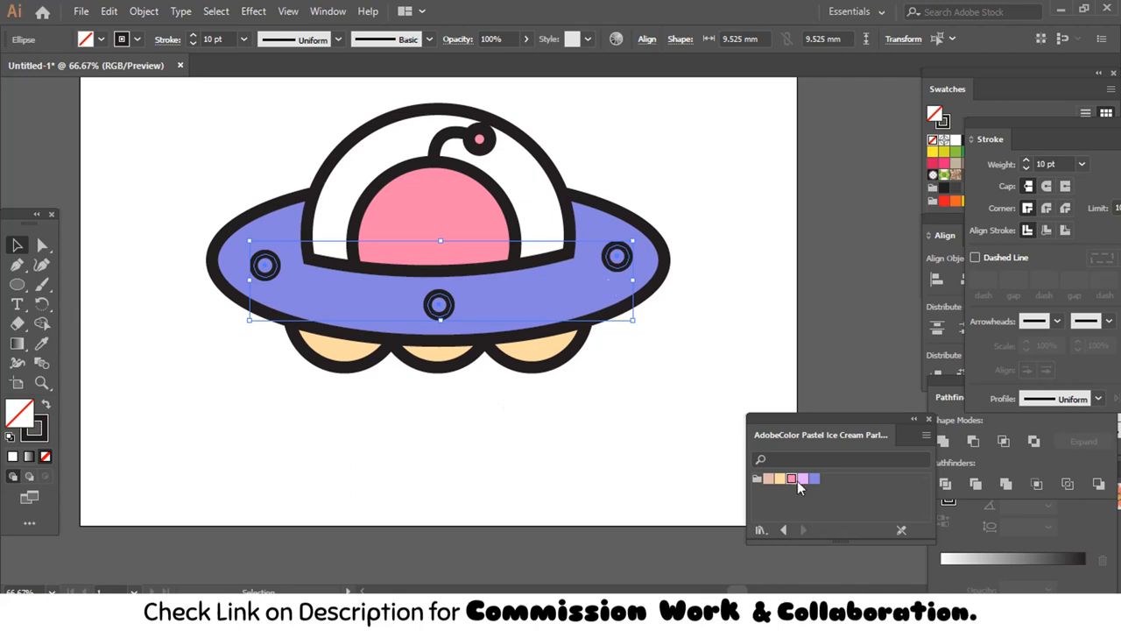
pyautogui.hotkey('ctrl', 'shift', 'a')
pyautogui.click(458, 326)
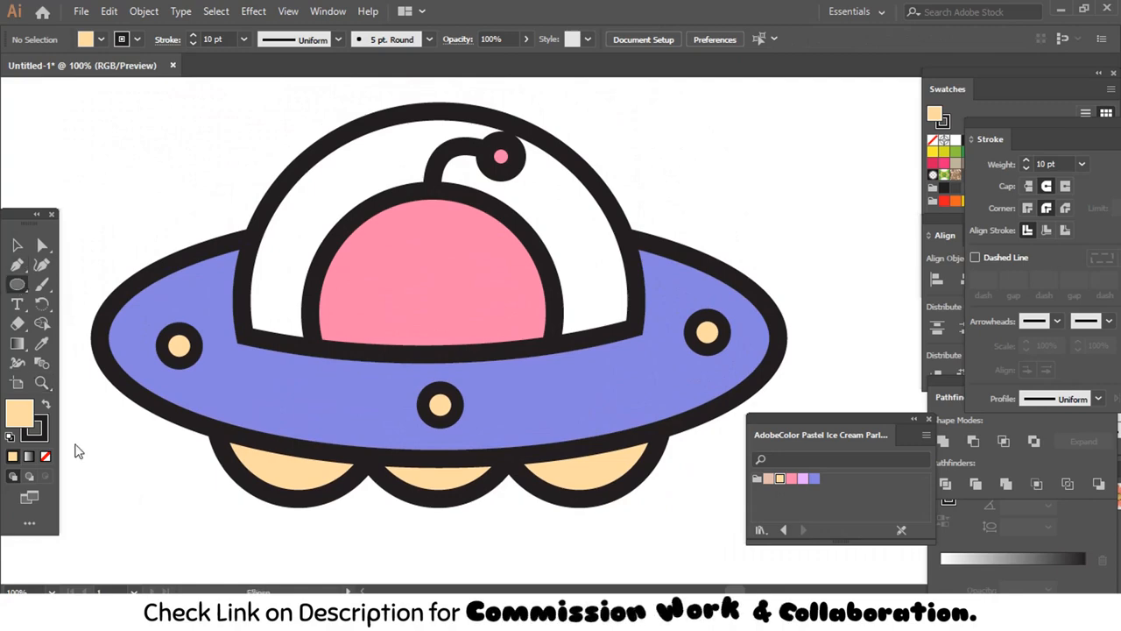
pyautogui.press('v')
pyautogui.moveTo(386, 300); pyautogui.dragTo(375, 251)
pyautogui.click(40, 433)
pyautogui.click(46, 457)
pyautogui.press('z')
pyautogui.press('Delete')
# - Draw a small black circle without stroke as the alien's left eye and add a smaller white highlight circle at its upper right
pyautogui.click(352, 298)
pyautogui.click(17, 285)
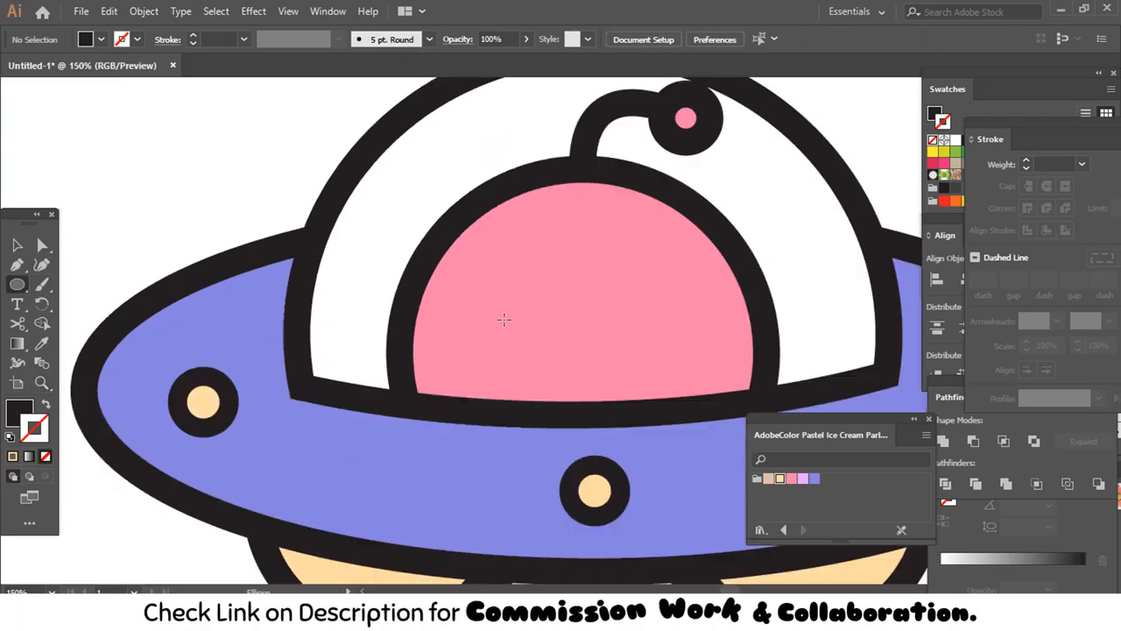
pyautogui.moveTo(532, 323); pyautogui.dragTo(533, 325)
pyautogui.press('v')
pyautogui.moveTo(553, 273); pyautogui.dragTo(554, 274)
pyautogui.moveTo(554, 272); pyautogui.dragTo(525, 288)
pyautogui.press('i')
pyautogui.click(451, 153)
# - Group the eye with its highlight and place a copy level with it on the right of the face
pyautogui.press('v')
pyautogui.keyDown('shift'); pyautogui.click(514, 321); pyautogui.keyUp('shift')
pyautogui.hotkey('ctrl', 'g')
pyautogui.moveTo(525, 287); pyautogui.dragTo(568, 287)
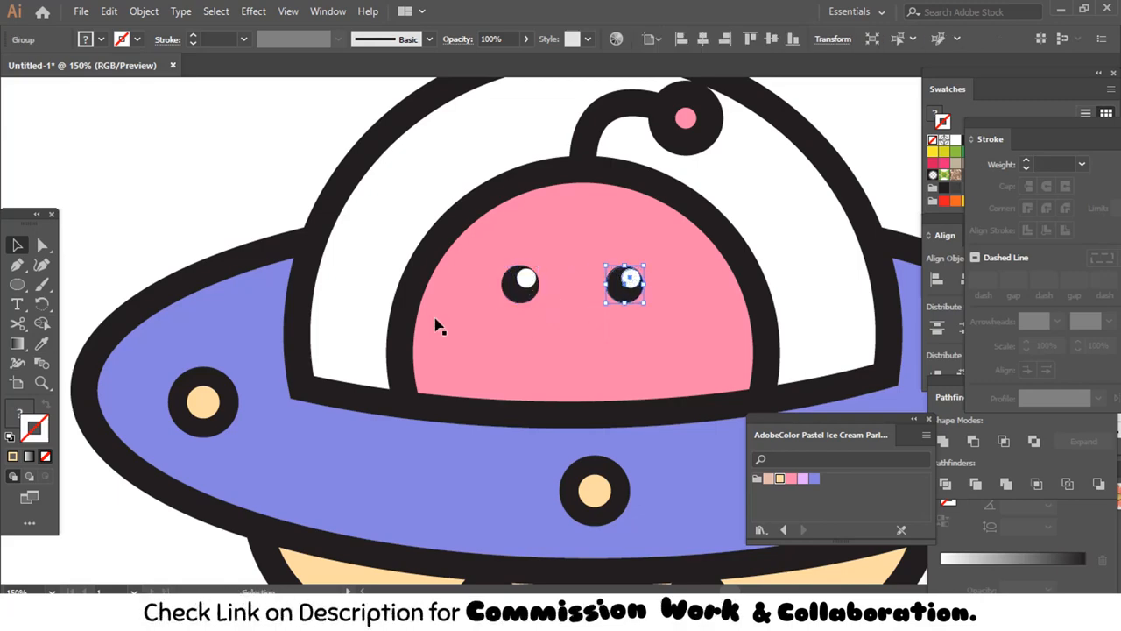
# - Nudge both white highlights slightly towards the eye centres and shift both eyes a little to the right
pyautogui.hotkey('ctrl', 'shift', 'a')
pyautogui.press('a')
pyautogui.click(524, 280)
pyautogui.keyDown('shift'); pyautogui.click(631, 280); pyautogui.keyUp('shift')
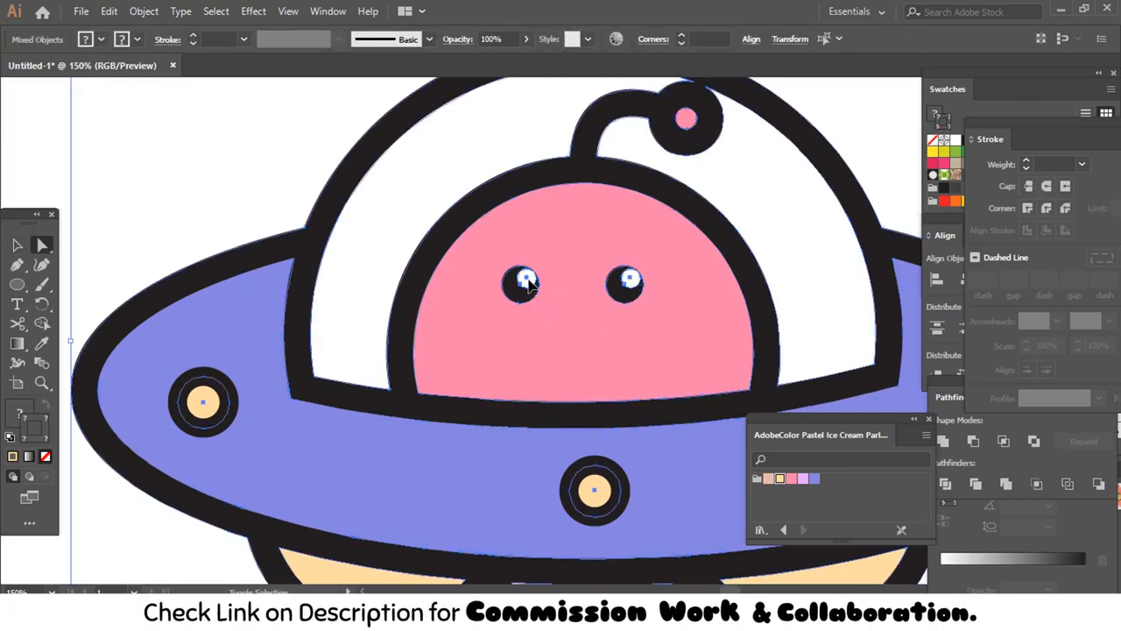
pyautogui.hotkey('ctrl', 'shift', 'a')
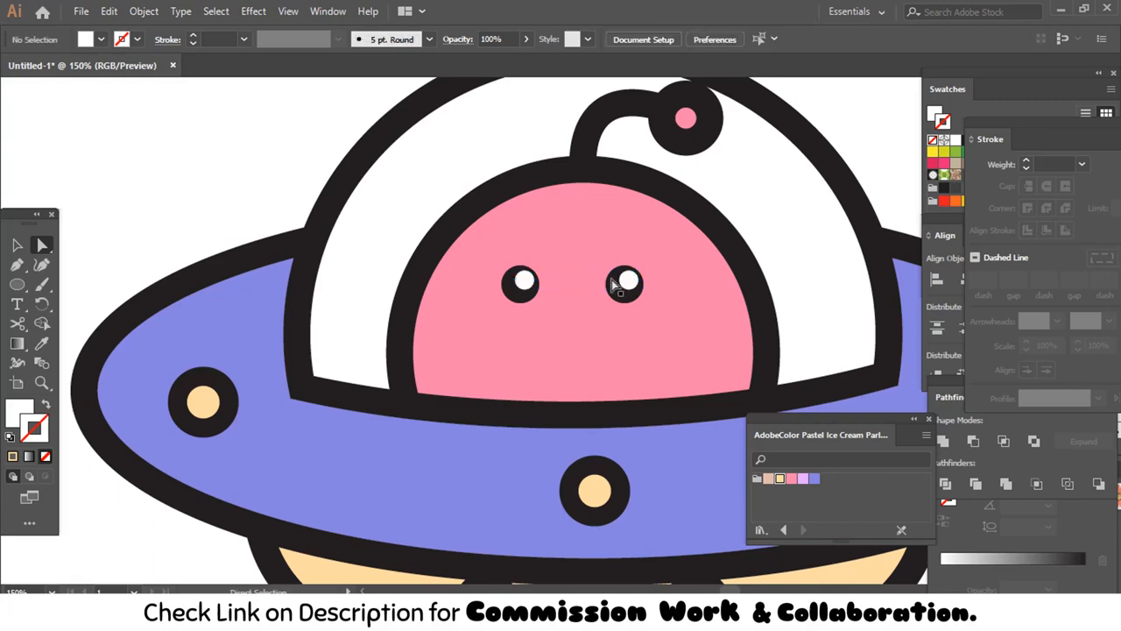
pyautogui.keyDown('shift'); pyautogui.click(627, 285); pyautogui.keyUp('shift')
pyautogui.moveTo(629, 285); pyautogui.dragTo(646, 284)
# - Draw a circle below the eyes and remove its top anchor point to leave the lower half for the mouth
pyautogui.click(18, 285)
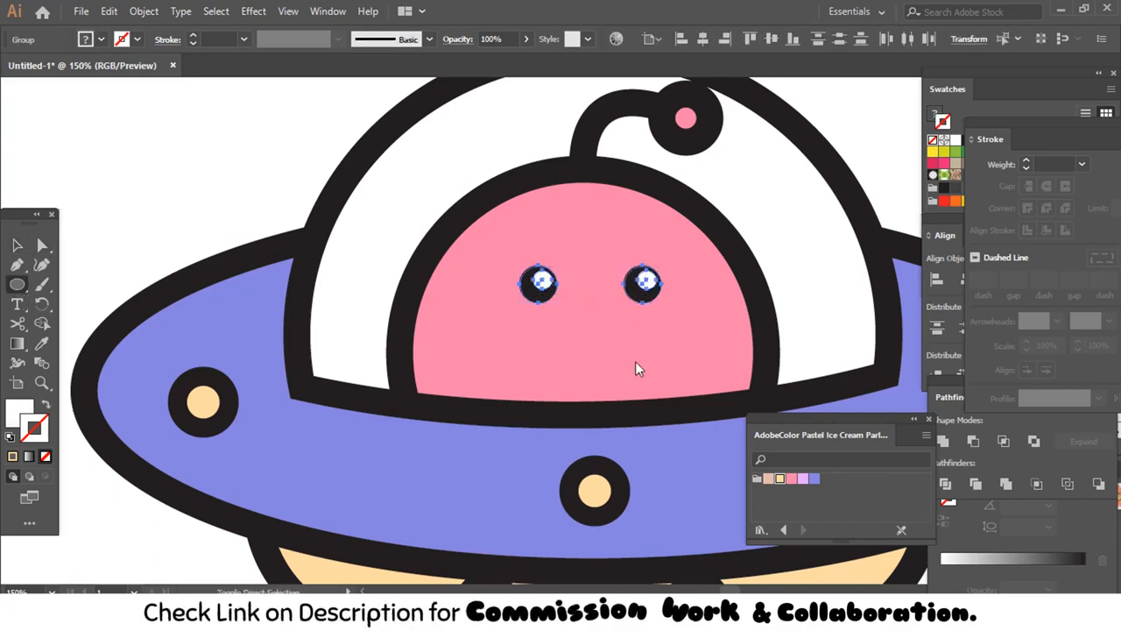
pyautogui.moveTo(526, 346); pyautogui.dragTo(577, 396)
pyautogui.press('a')
pyautogui.click(552, 349)
pyautogui.press('Delete')
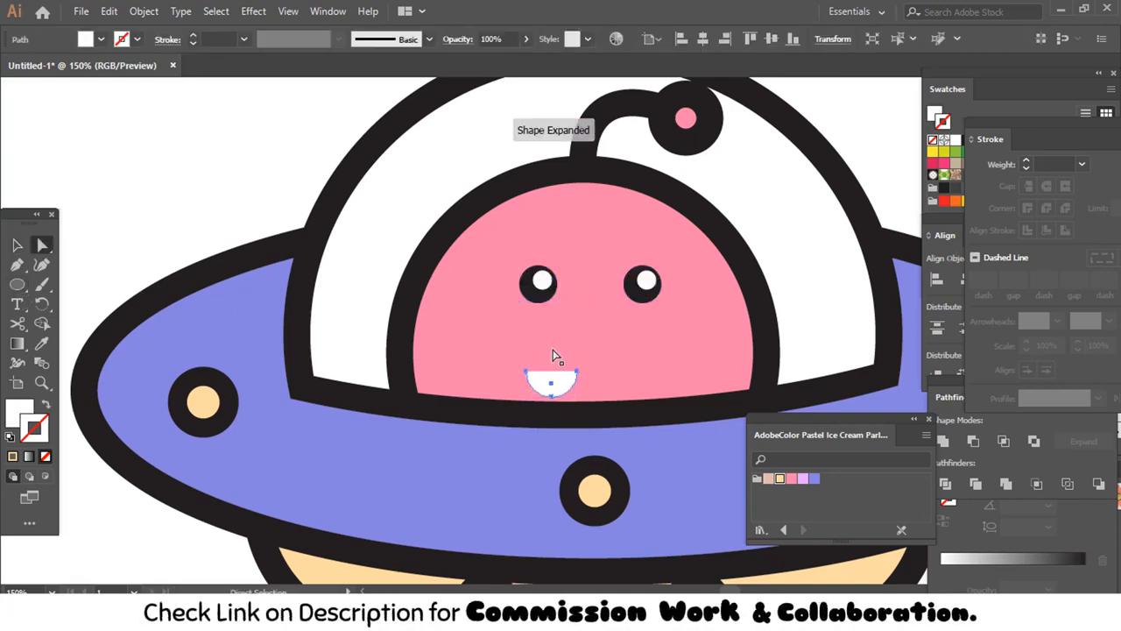
# - Give the mouth arc no fill and a 5 pt black stroke with round caps and round corners
pyautogui.press('i')
pyautogui.click(613, 458)
pyautogui.click(47, 405)
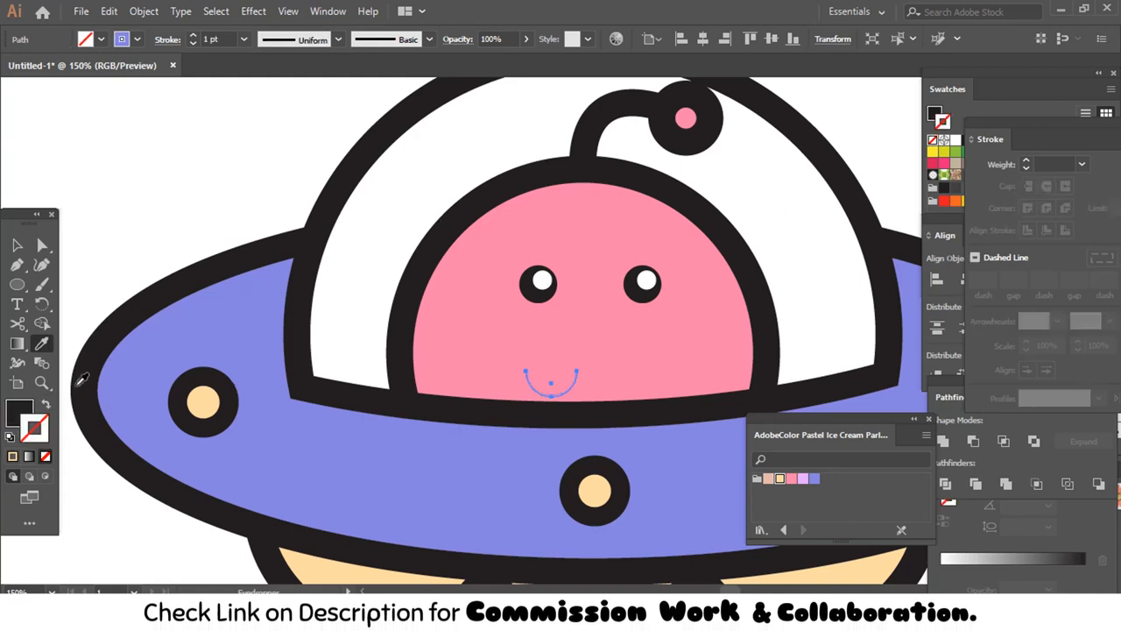
pyautogui.click(243, 39)
pyautogui.click(263, 219)
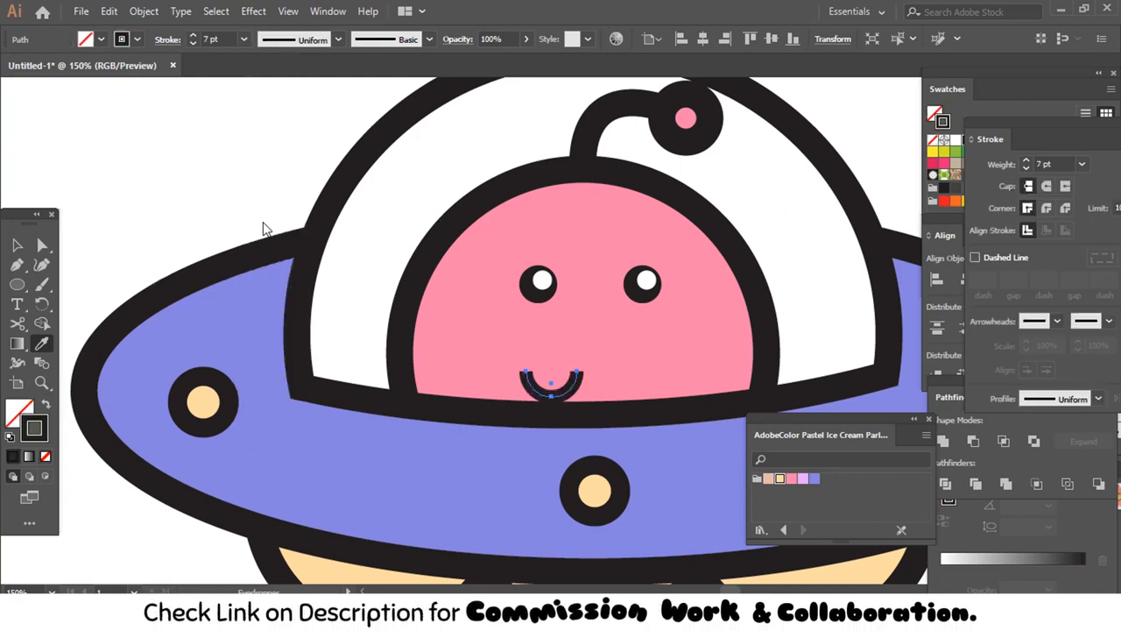
pyautogui.click(163, 41)
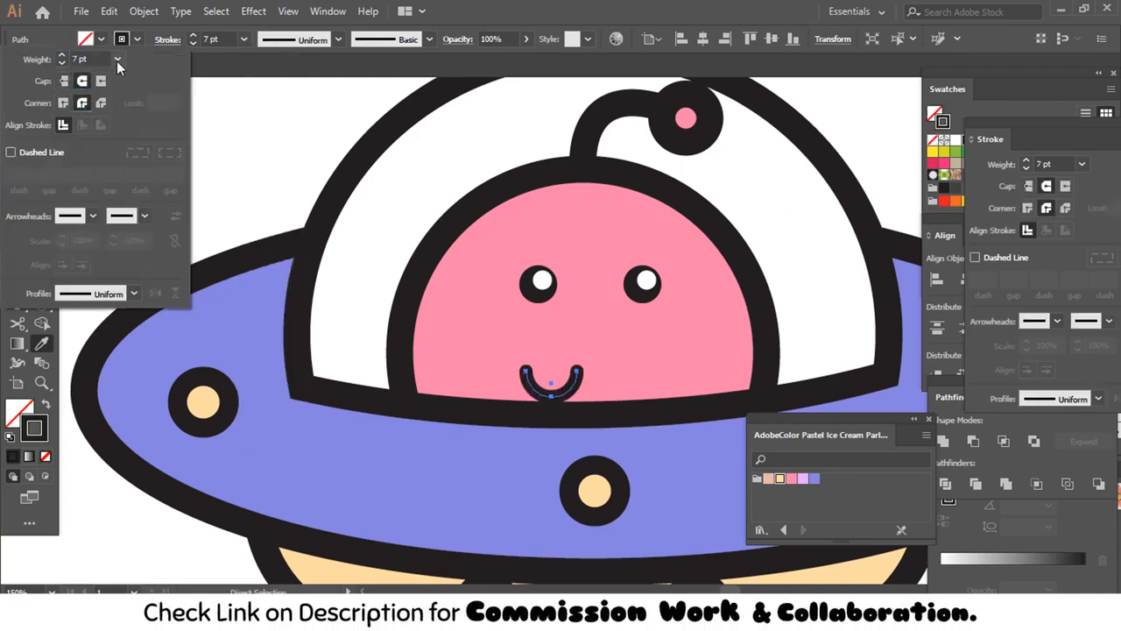
pyautogui.click(245, 38)
pyautogui.click(263, 192)
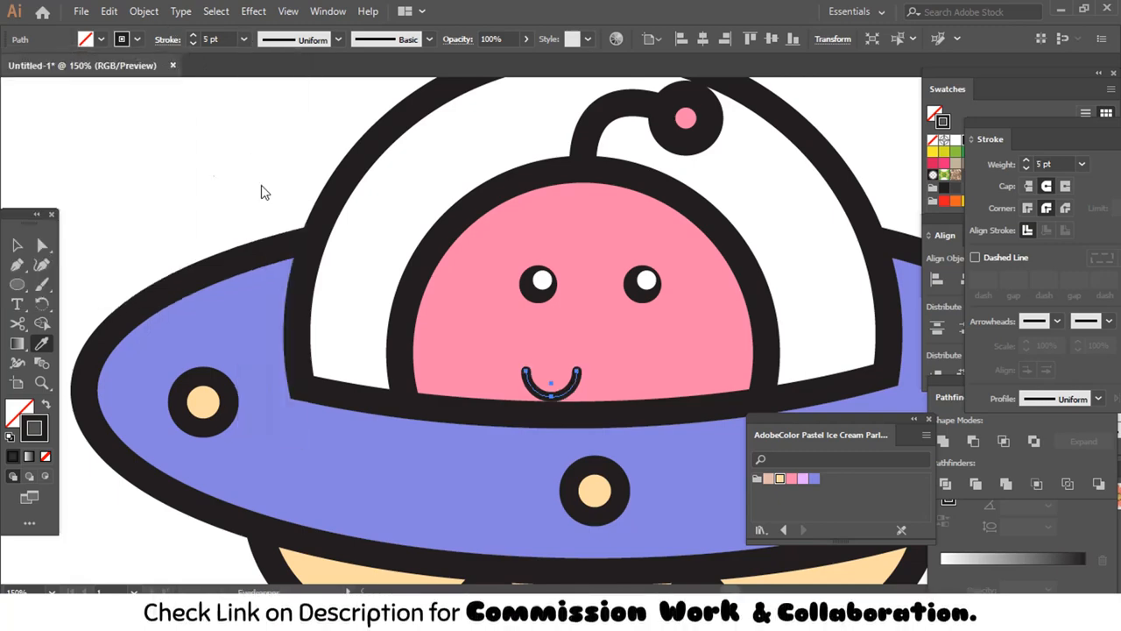
# - Shrink the mouth arc, add a copy beside it and group the two into a w-shaped mouth below the eyes
pyautogui.press('v')
pyautogui.click(163, 177)
pyautogui.moveTo(582, 364); pyautogui.dragTo(583, 364)
pyautogui.moveTo(582, 364); pyautogui.dragTo(610, 377)
pyautogui.keyDown('shift'); pyautogui.click(566, 373); pyautogui.keyUp('shift')
pyautogui.hotkey('ctrl', 'g')
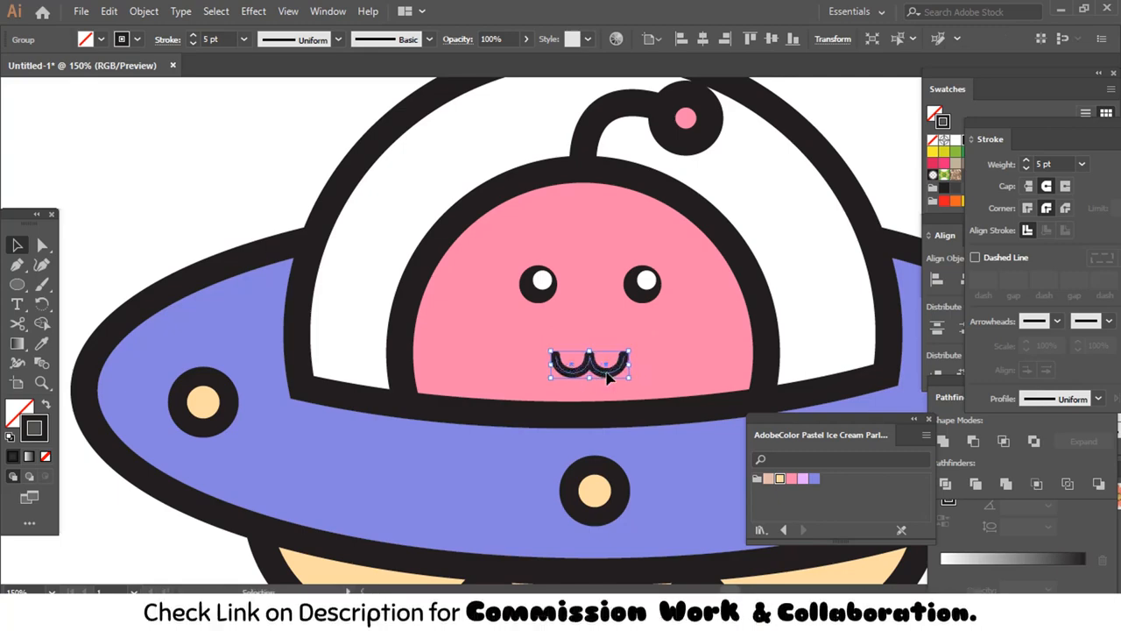
pyautogui.hotkey('ctrl', 'shift', 'a')
# - Draw a circle inside the alien's head and delete all but its upper-left quarter arc
pyautogui.hotkey('ctrl', '1')
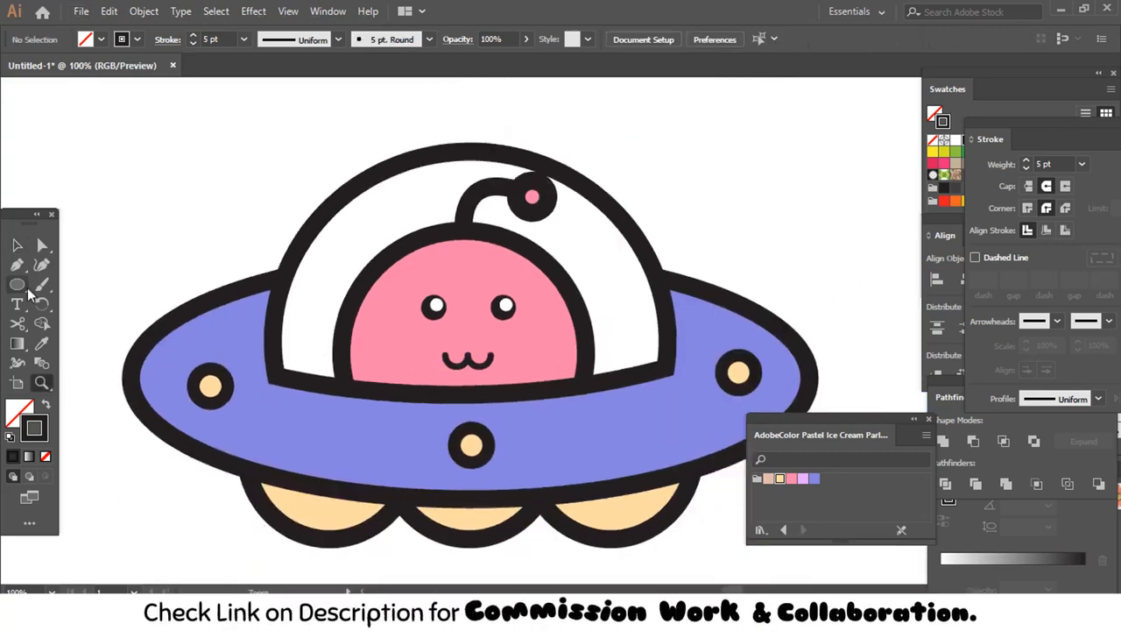
pyautogui.moveTo(380, 257); pyautogui.dragTo(554, 429)
pyautogui.press('a')
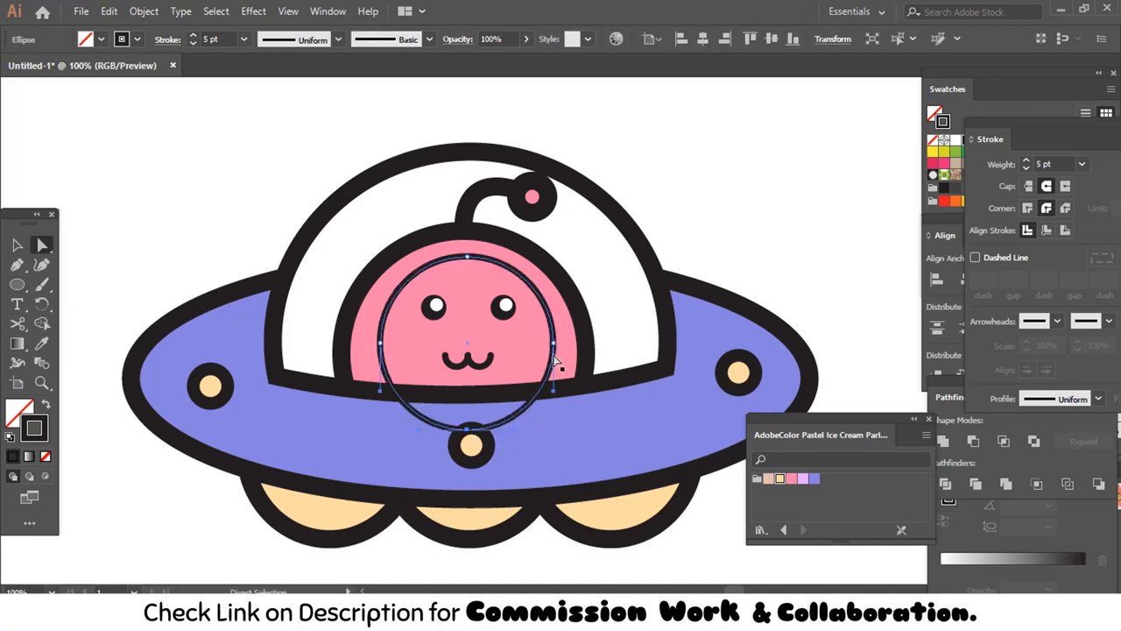
pyautogui.keyDown('shift'); pyautogui.click(554, 344); pyautogui.keyUp('shift')
pyautogui.press('Delete')
pyautogui.hotkey('ctrl', 'shift', 'a')
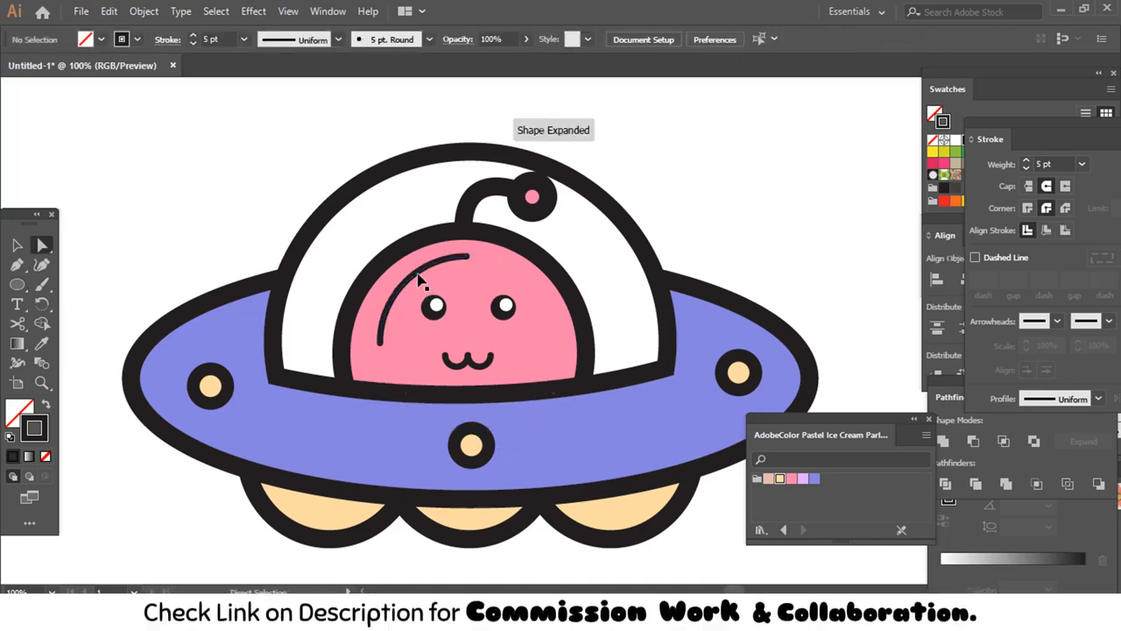
# - Move the arc slightly left, add anchor points along it and delete a short segment to split it in two
pyautogui.click(407, 277)
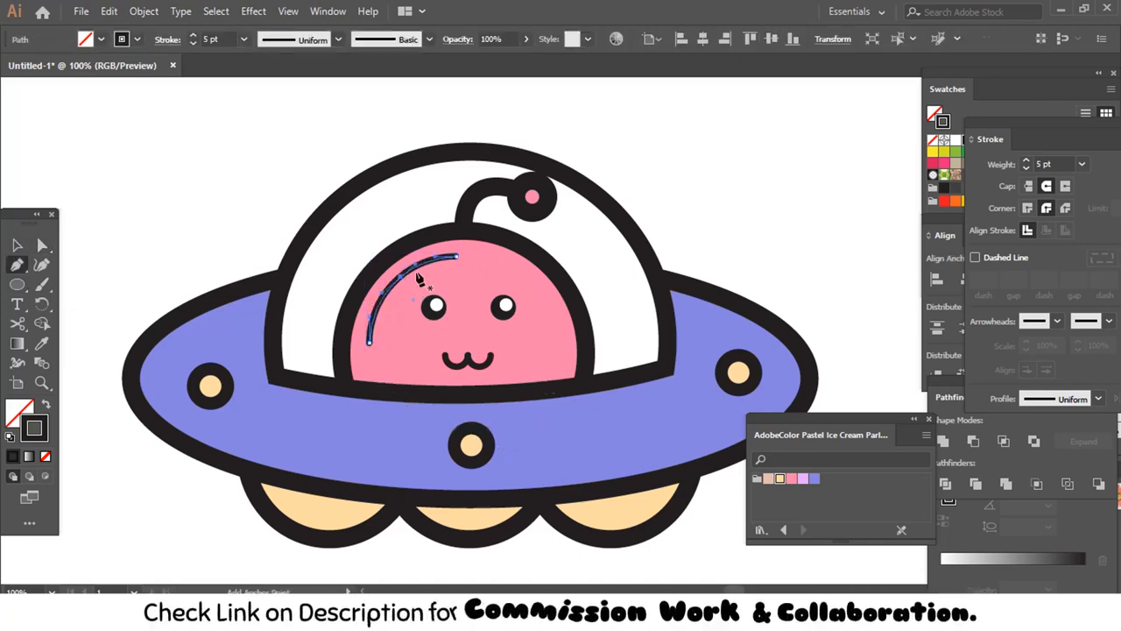
pyautogui.click(424, 267)
pyautogui.hotkey('ctrl', 'shift', 'a')
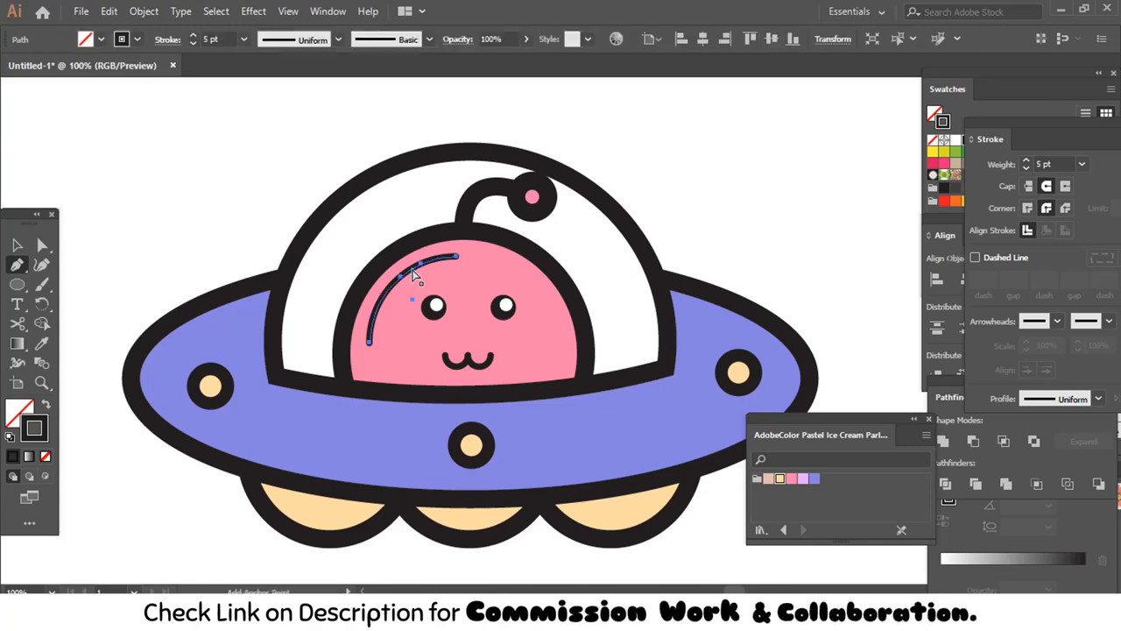
pyautogui.press('a')
pyautogui.click(414, 267)
pyautogui.press('Delete')
pyautogui.hotkey('ctrl', 'shift', 'a')
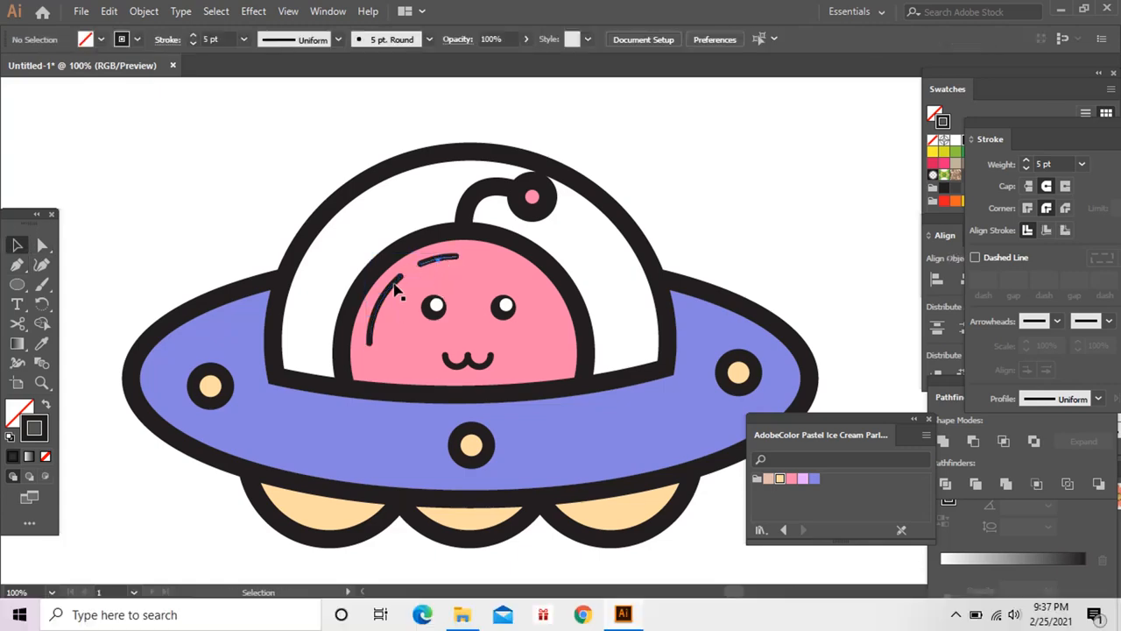
# - Expand the two arc strokes into shapes and colour them white sampled from the artwork
pyautogui.click(396, 294)
pyautogui.click(143, 11)
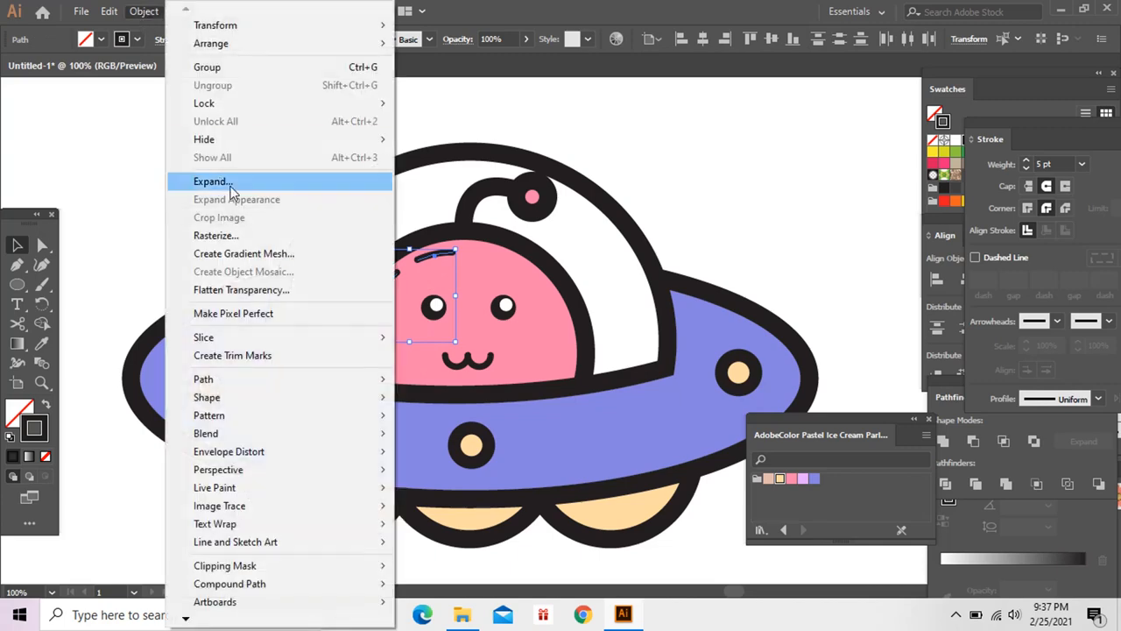
pyautogui.click(219, 181)
pyautogui.click(519, 397)
pyautogui.press('i')
pyautogui.click(433, 308)
pyautogui.hotkey('ctrl', 'shift', 'a')
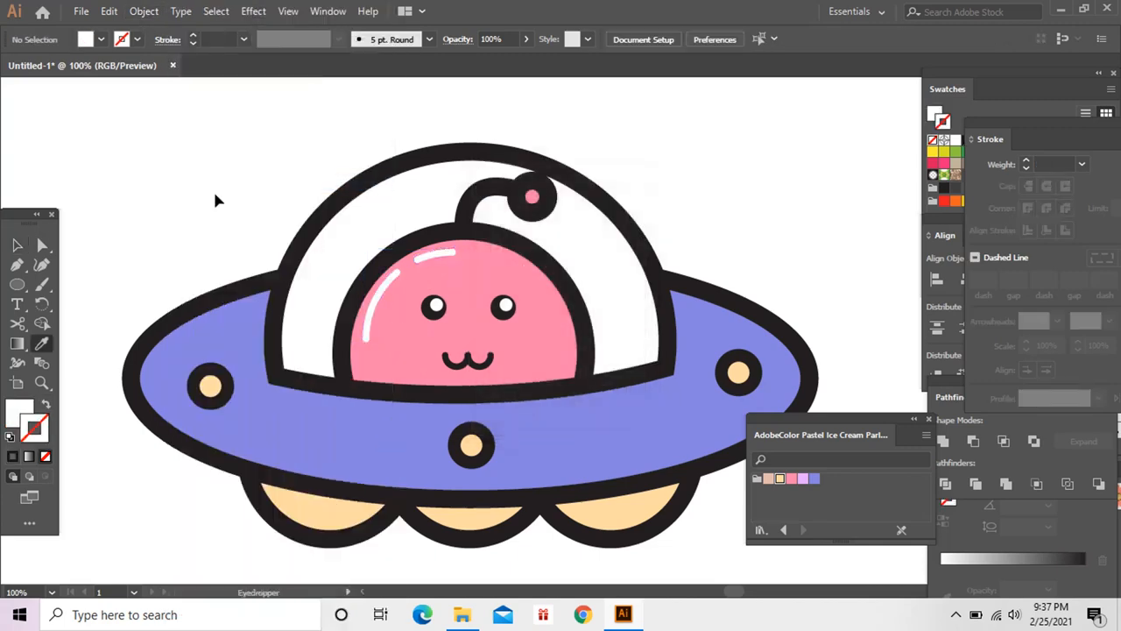
# - Draw a wide ellipse over the saucer and resize it to sit just inside the saucer's outline
pyautogui.moveTo(321, 351); pyautogui.dragTo(275, 354)
pyautogui.keyDown('alt'); pyautogui.click(407, 441); pyautogui.keyUp('alt')
pyautogui.click(511, 376)
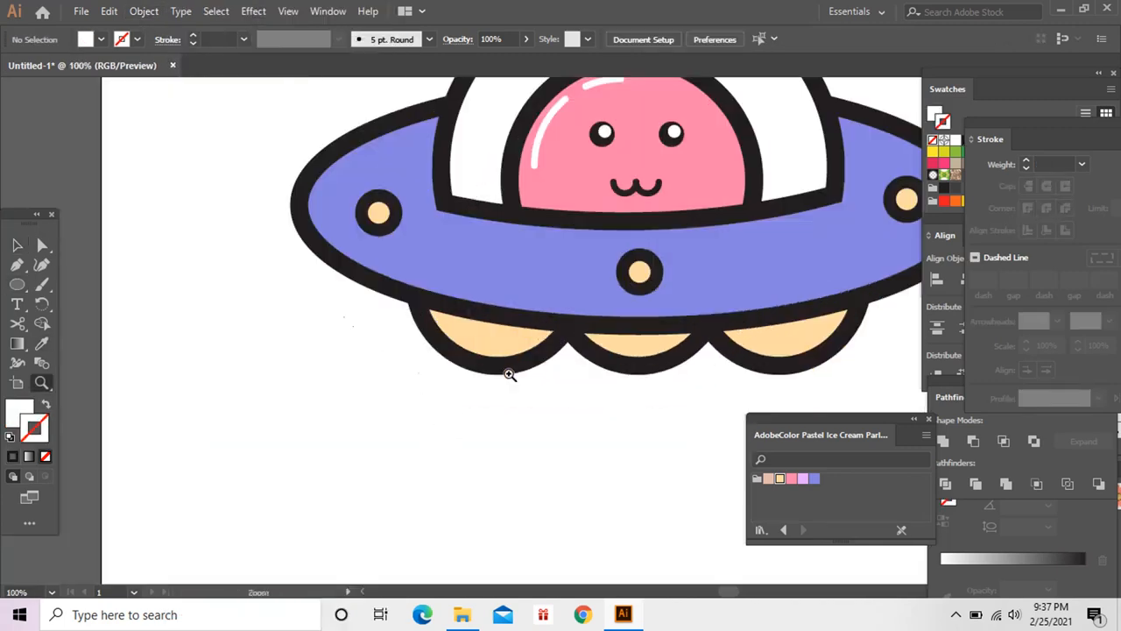
pyautogui.moveTo(511, 376); pyautogui.dragTo(391, 457)
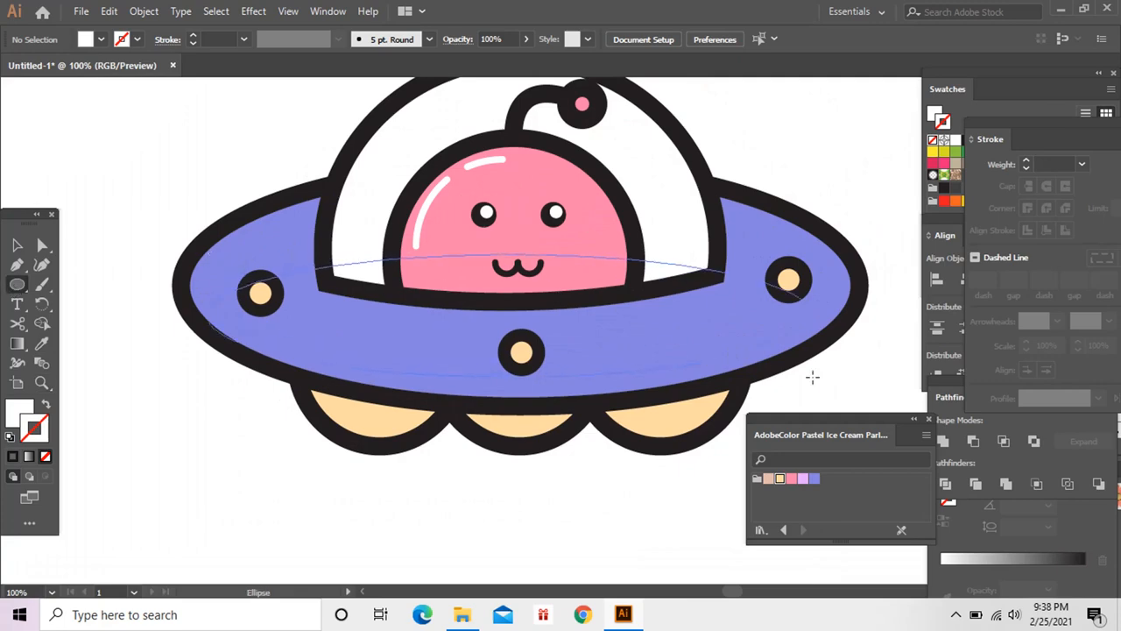
pyautogui.moveTo(813, 377); pyautogui.dragTo(205, 251)
pyautogui.press('v')
pyautogui.moveTo(511, 252); pyautogui.dragTo(520, 196)
pyautogui.moveTo(513, 376); pyautogui.dragTo(513, 380)
pyautogui.moveTo(813, 283); pyautogui.dragTo(827, 283)
pyautogui.moveTo(519, 185); pyautogui.dragTo(522, 173)
# - Swap the wide ellipse's fill and stroke to give it a white outline with no fill
pyautogui.press('a')
pyautogui.click(561, 453)
pyautogui.click(657, 318)
pyautogui.click(46, 406)
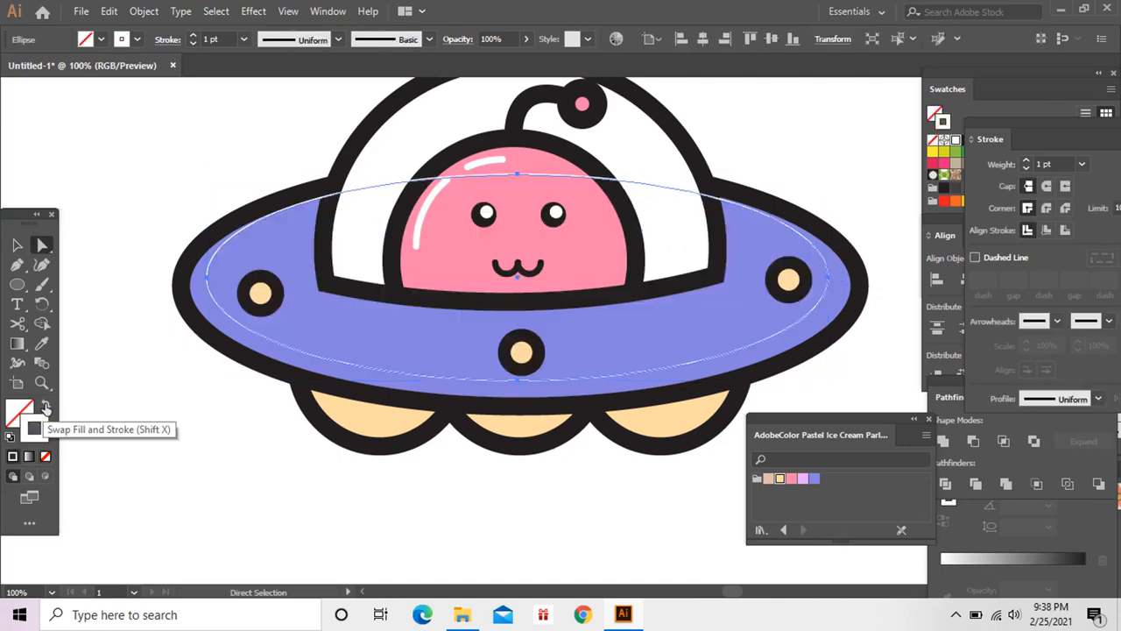
# - Copy the mouth's 5 pt dark stroke onto the wide ellipse and shift the ellipse slightly upward
pyautogui.click(518, 267)
pyautogui.press('v')
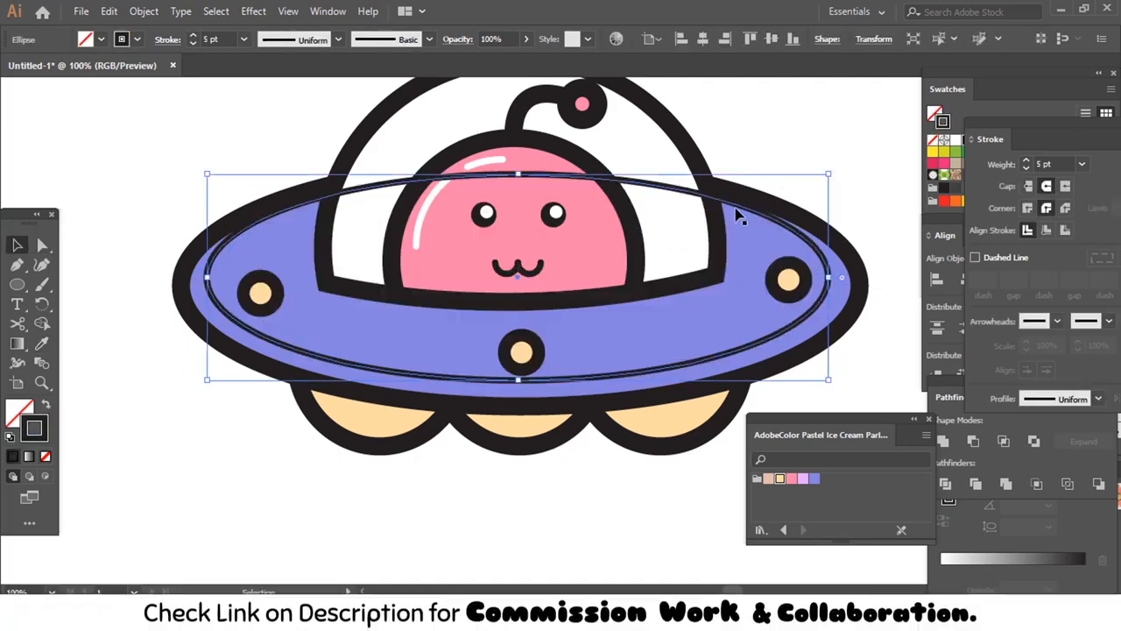
pyautogui.moveTo(526, 174); pyautogui.dragTo(527, 165)
# - Add an anchor point on each upper side of the ellipse and delete its top anchor to leave an open arc
pyautogui.press('p')
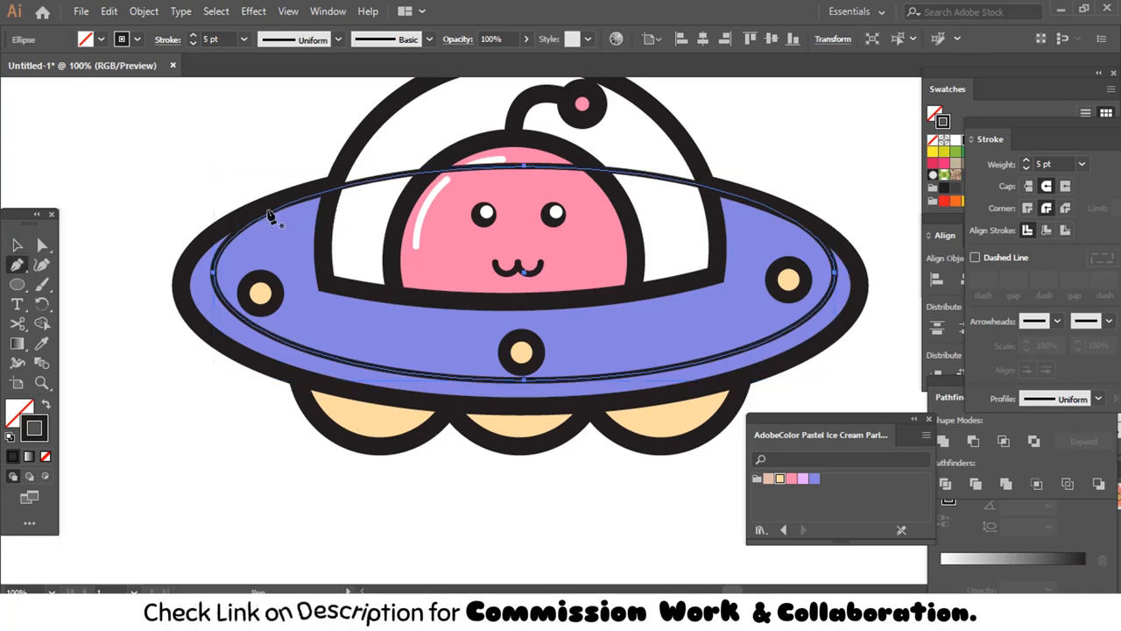
pyautogui.click(273, 210)
pyautogui.click(769, 216)
pyautogui.press('a')
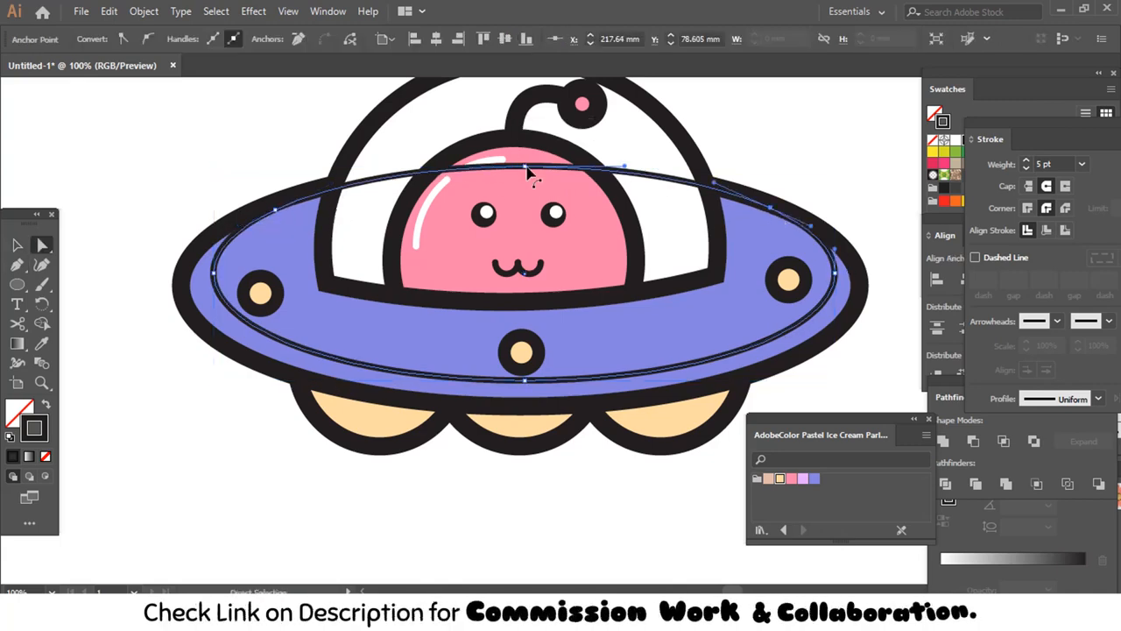
pyautogui.press('Delete')
pyautogui.press('v')
pyautogui.click(562, 473)
# - Stretch the open arc slightly taller and wider so it follows the saucer's edge more closely
pyautogui.press('z')
pyautogui.keyDown('alt'); pyautogui.click(559, 449); pyautogui.keyUp('alt')
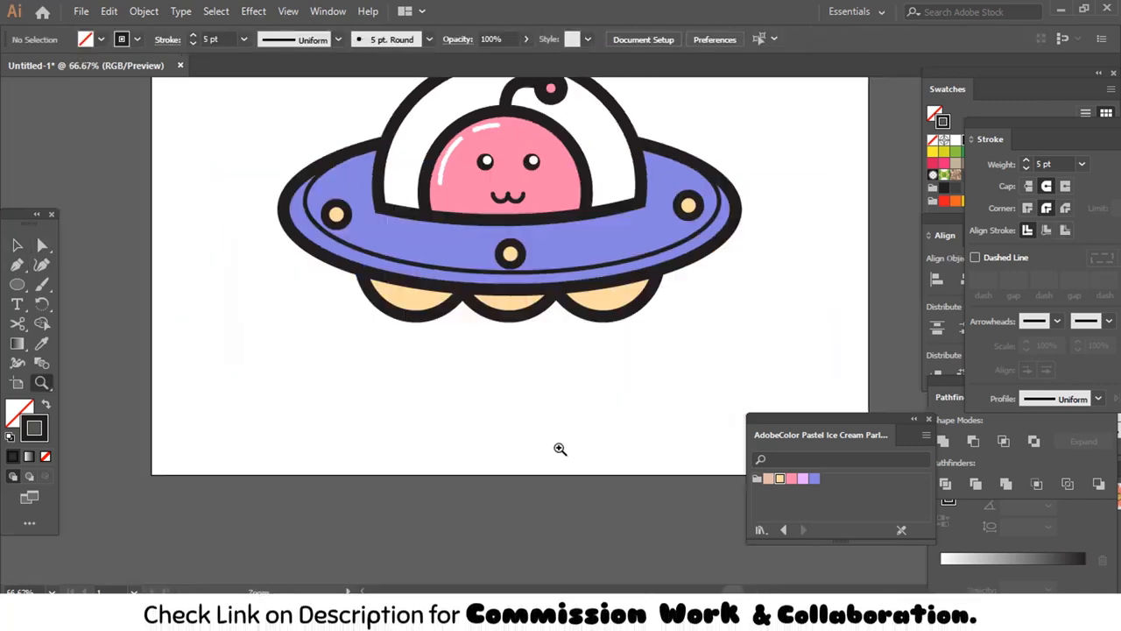
pyautogui.press('v')
pyautogui.click(574, 312)
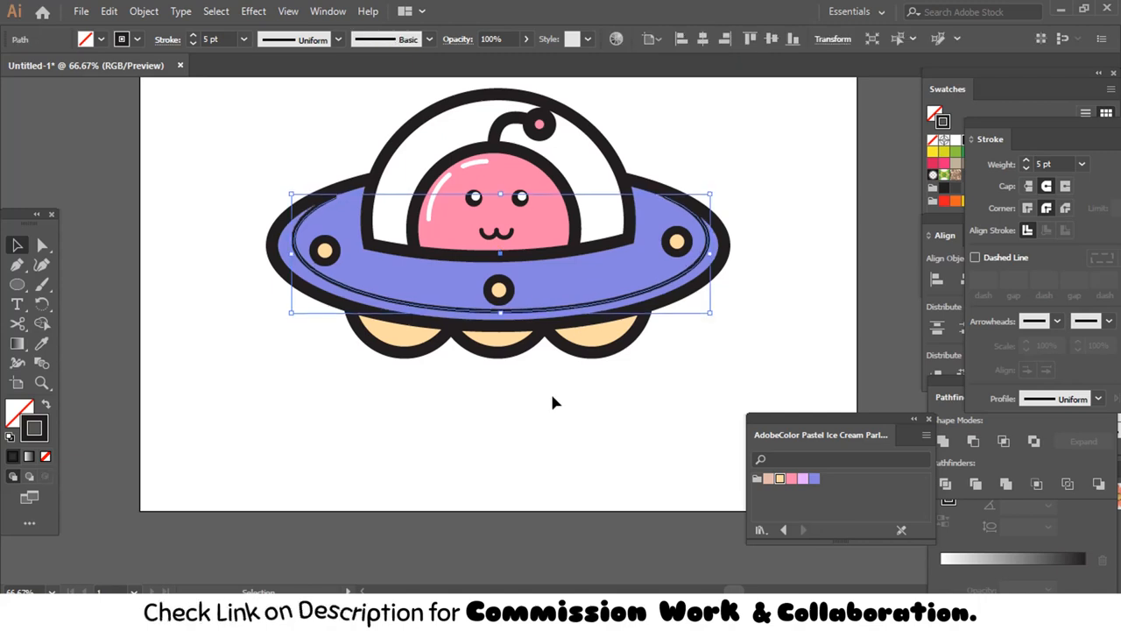
pyautogui.click(551, 392)
pyautogui.click(612, 304)
pyautogui.moveTo(501, 193); pyautogui.dragTo(503, 184)
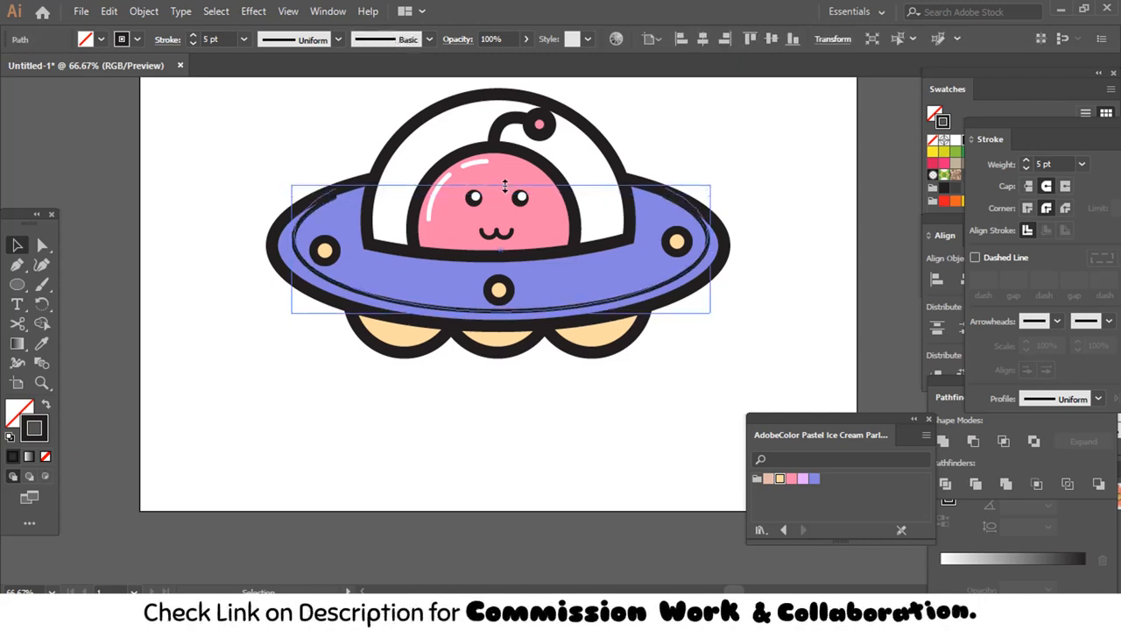
pyautogui.moveTo(711, 248); pyautogui.dragTo(715, 247)
# - Select the saucer arc, mouth and light outlines by their shared attributes and expand them into shapes
pyautogui.click(216, 11)
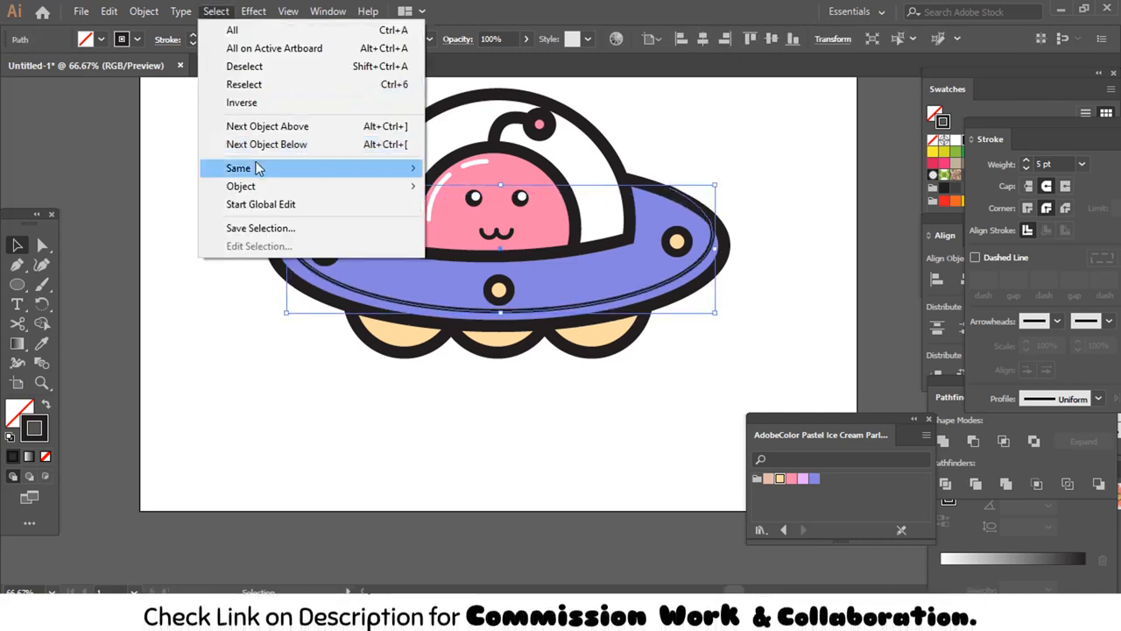
pyautogui.moveTo(241, 167)
pyautogui.click(473, 242)
pyautogui.click(215, 11)
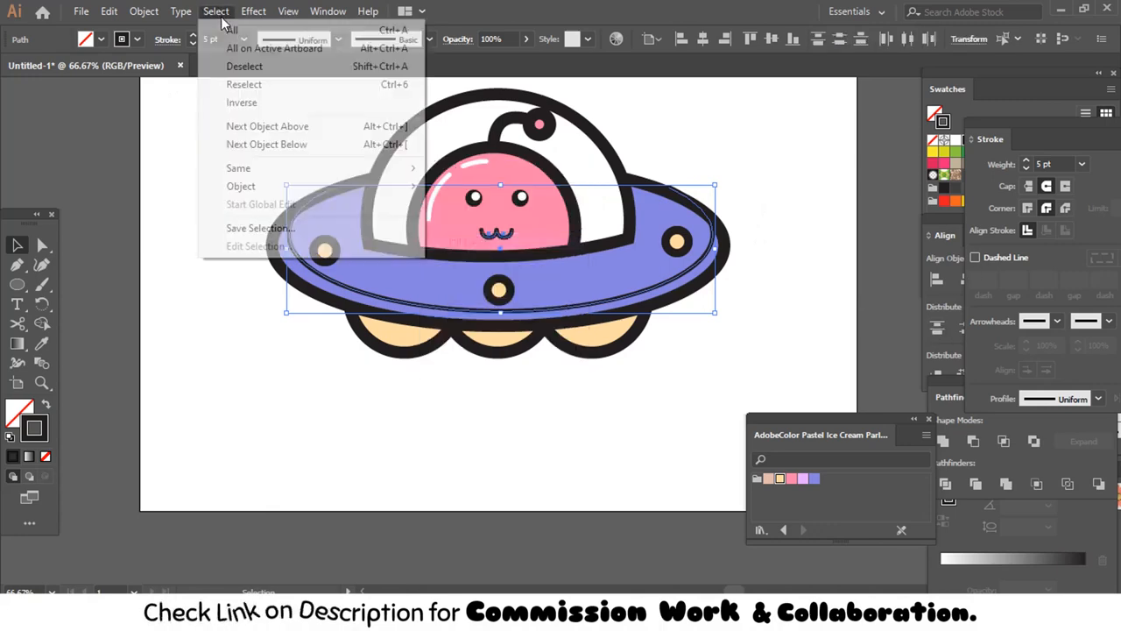
pyautogui.click(441, 251)
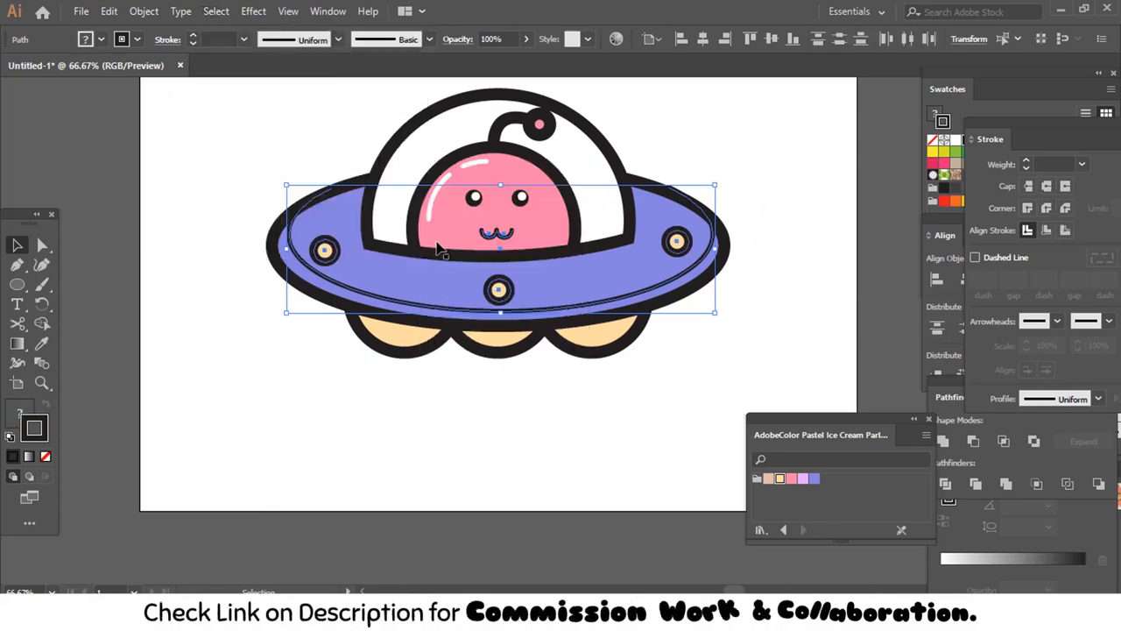
pyautogui.click(162, 12)
pyautogui.click(214, 181)
pyautogui.click(517, 402)
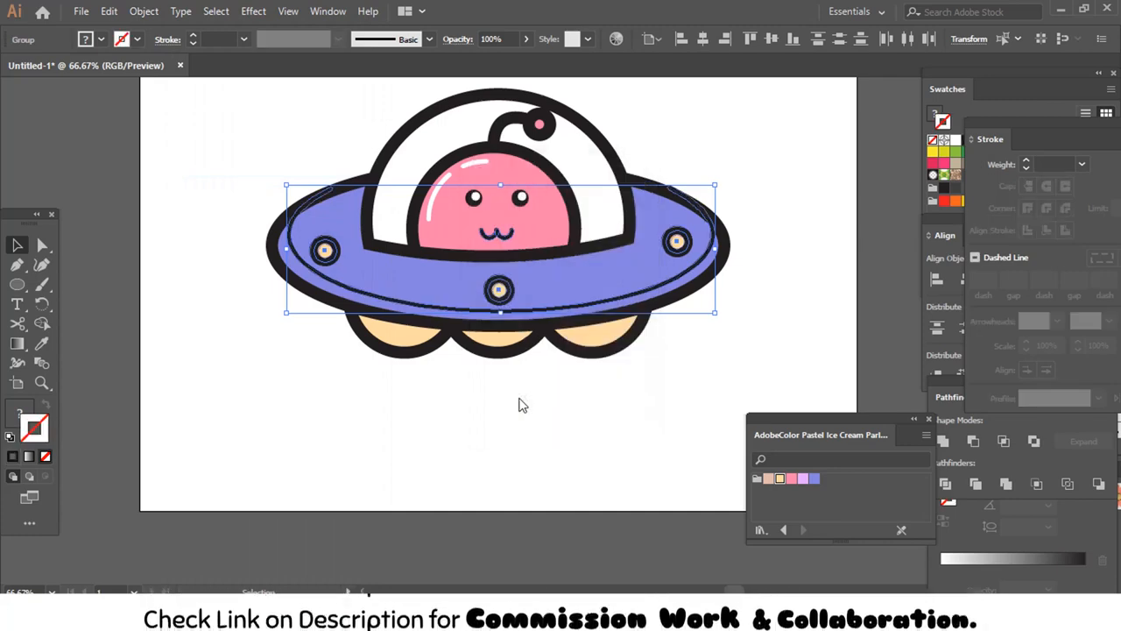
# - Try to recolour the expanded arc, mouth and light outlines together with the periwinkle swatch
pyautogui.press('a')
pyautogui.click(215, 12)
pyautogui.moveTo(415, 170)
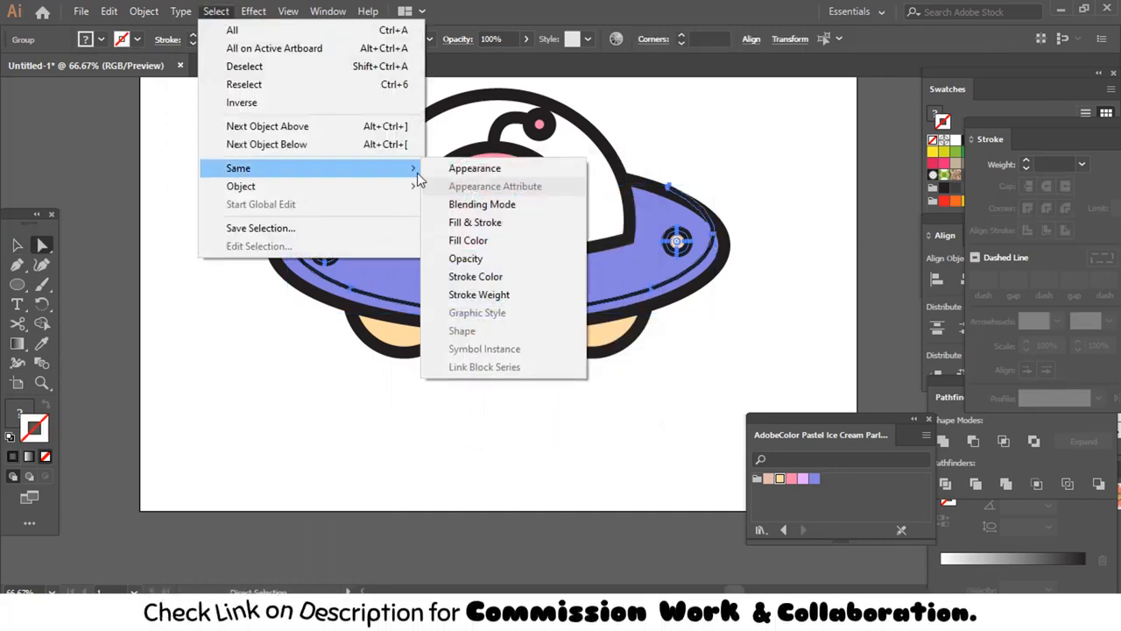
pyautogui.click(499, 241)
pyautogui.click(815, 479)
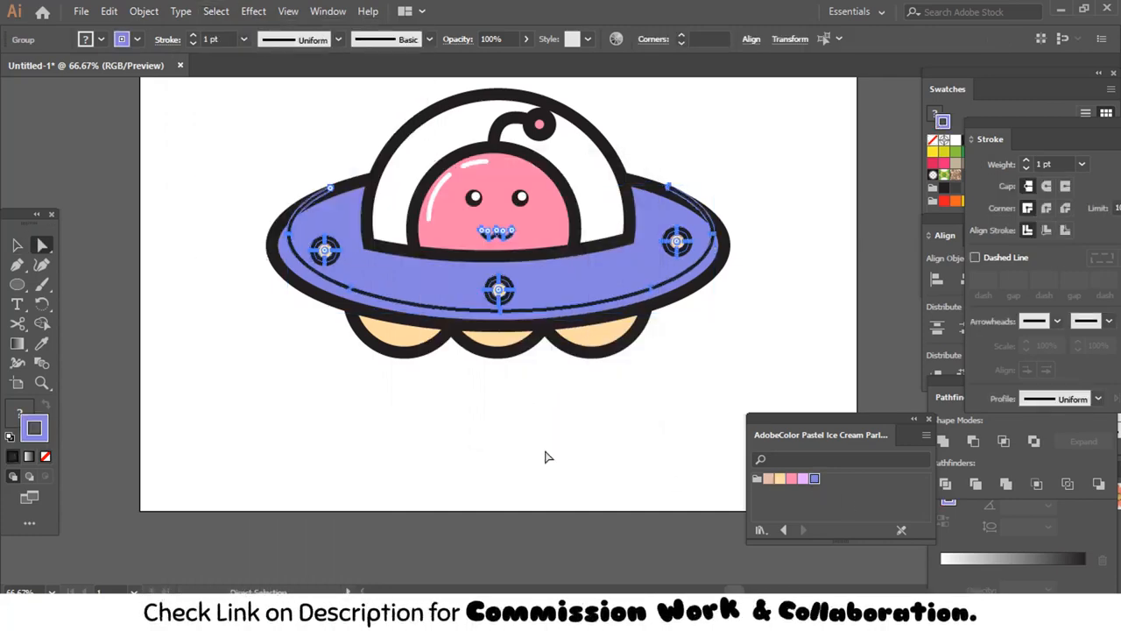
pyautogui.click(46, 407)
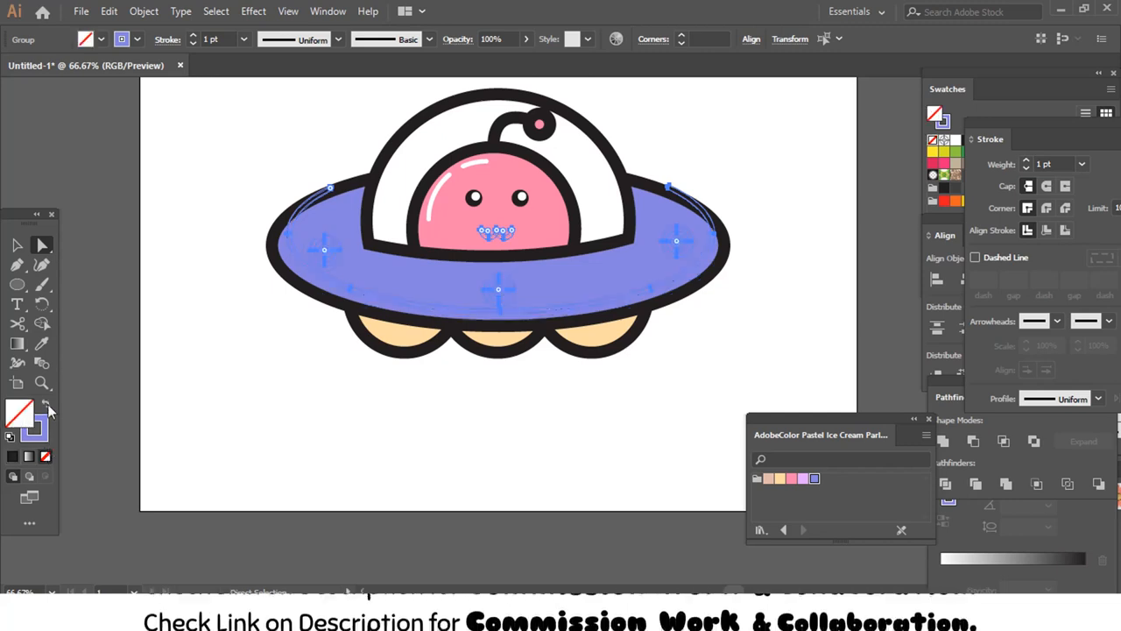
pyautogui.click(47, 410)
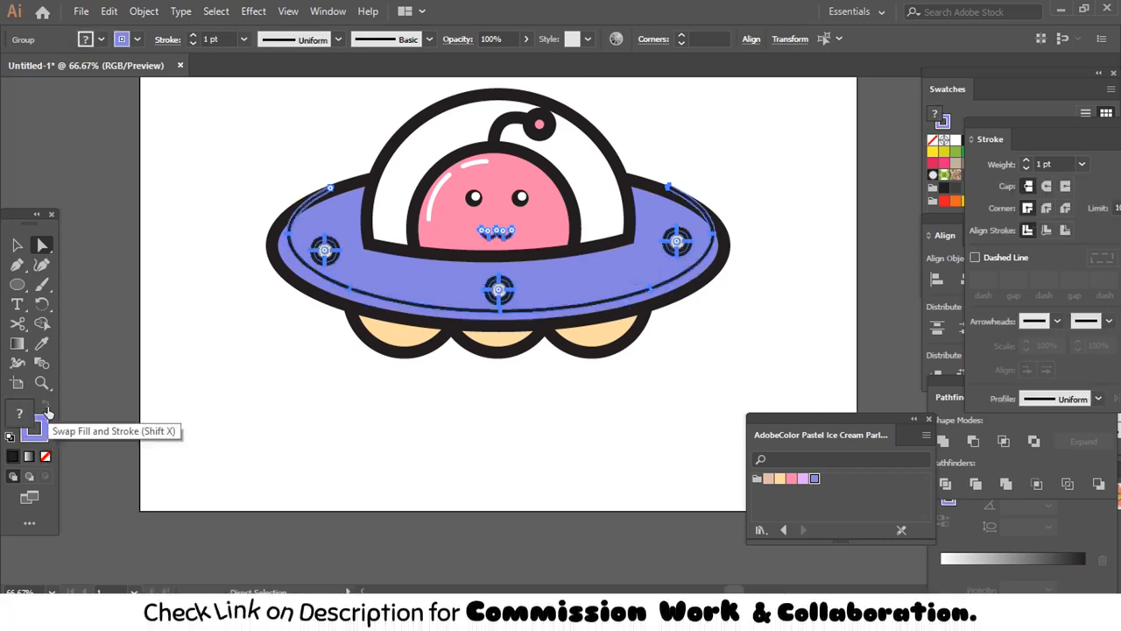
pyautogui.click(458, 405)
# - Remove the saucer arc's stroke and fill it with a slightly darker shade of the periwinkle swatch
pyautogui.press('v')
pyautogui.click(506, 311)
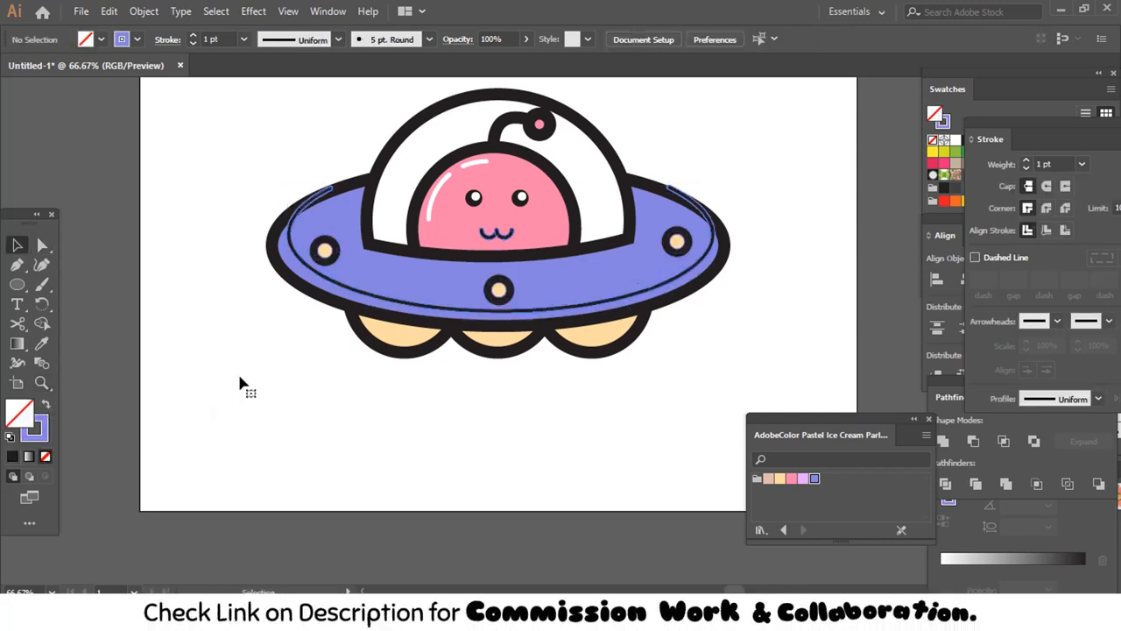
pyautogui.click(39, 435)
pyautogui.click(46, 455)
pyautogui.click(20, 414)
pyautogui.click(814, 481)
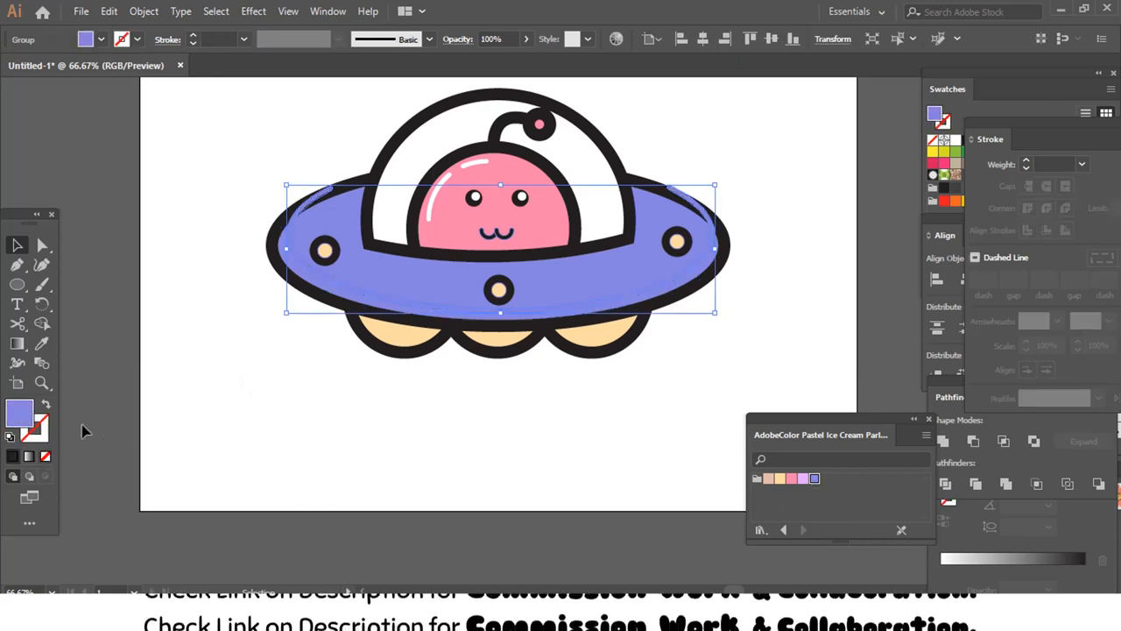
pyautogui.doubleClick(19, 414)
pyautogui.press('Return')
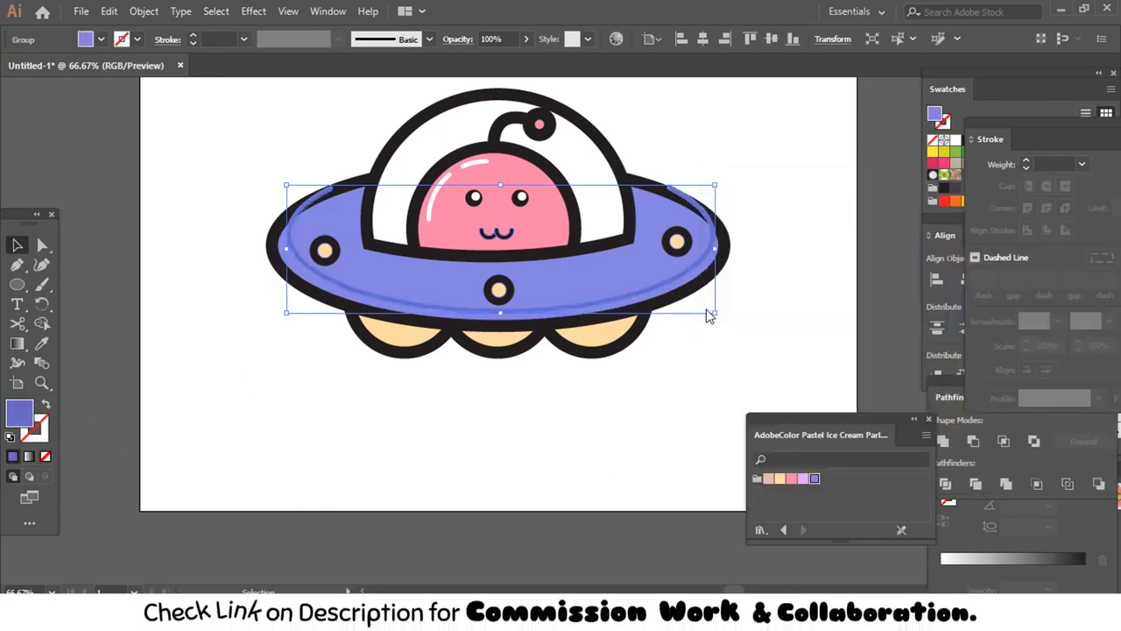
# - Recolour the UFO's main black outline with the purple sampled from the saucer arc
pyautogui.click(670, 347)
pyautogui.click(627, 346)
pyautogui.press('a')
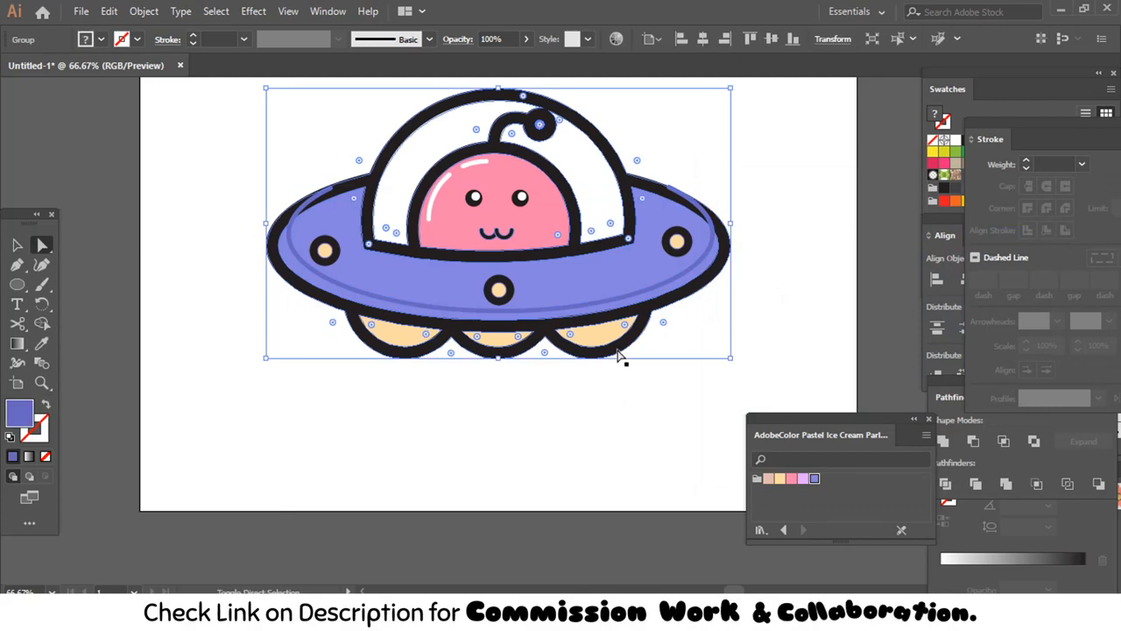
pyautogui.click(622, 348)
pyautogui.press('i')
pyautogui.click(322, 281)
pyautogui.keyDown('ctrl'); pyautogui.click(352, 355); pyautogui.keyUp('ctrl')
# - Select everything sharing the outline's fill and stroke and change its fill to dark indigo, #444493
pyautogui.press('a')
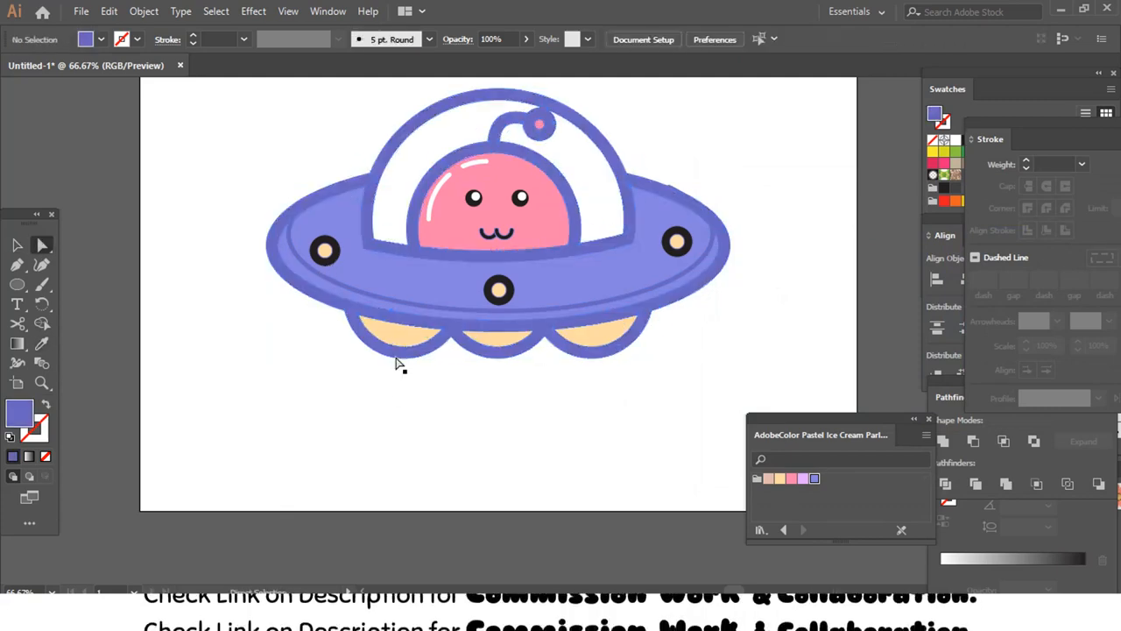
pyautogui.click(398, 356)
pyautogui.click(217, 13)
pyautogui.moveTo(265, 169)
pyautogui.click(496, 225)
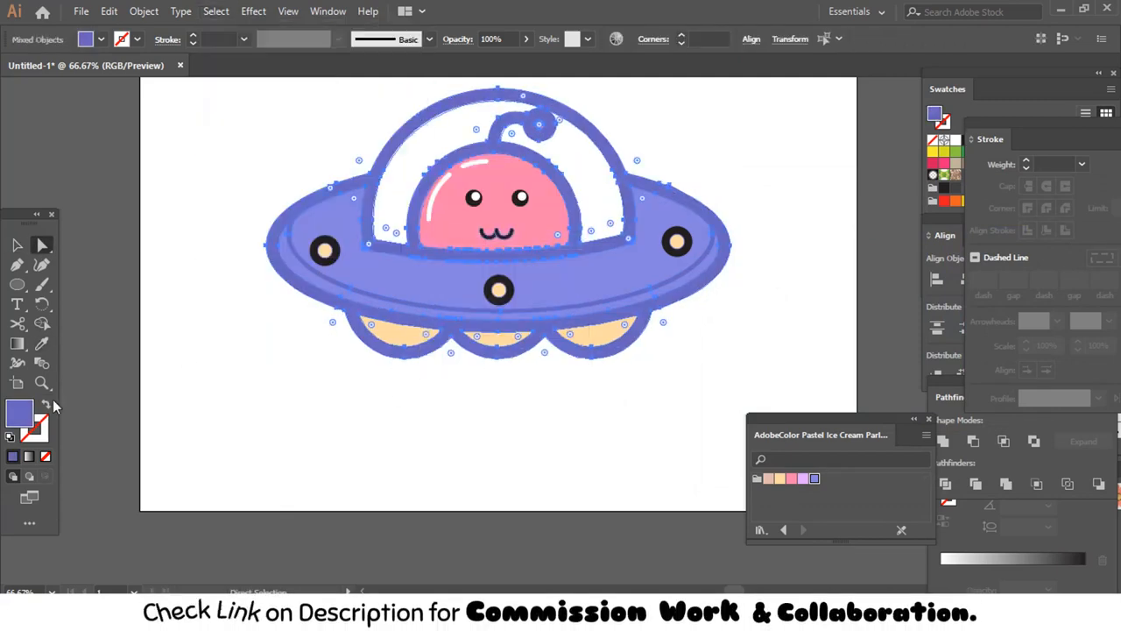
pyautogui.doubleClick(16, 418)
pyautogui.write('444493')
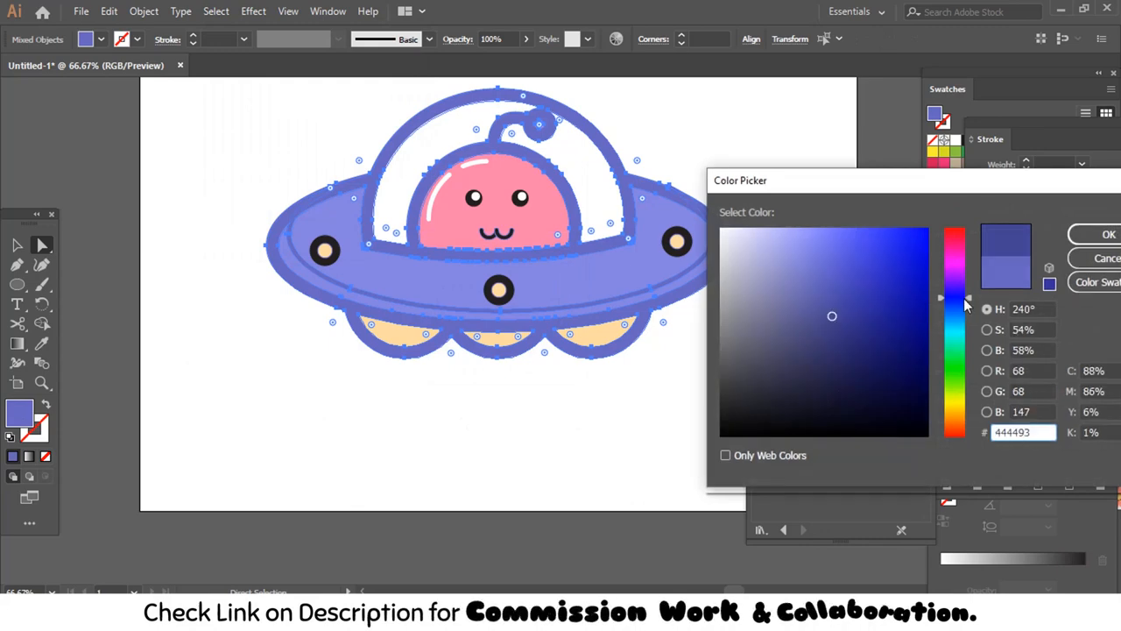
pyautogui.click(1090, 235)
pyautogui.click(639, 377)
# - Recolour the black rings of the three saucer lights with the dark indigo sampled from the outline
pyautogui.moveTo(613, 373); pyautogui.dragTo(581, 429)
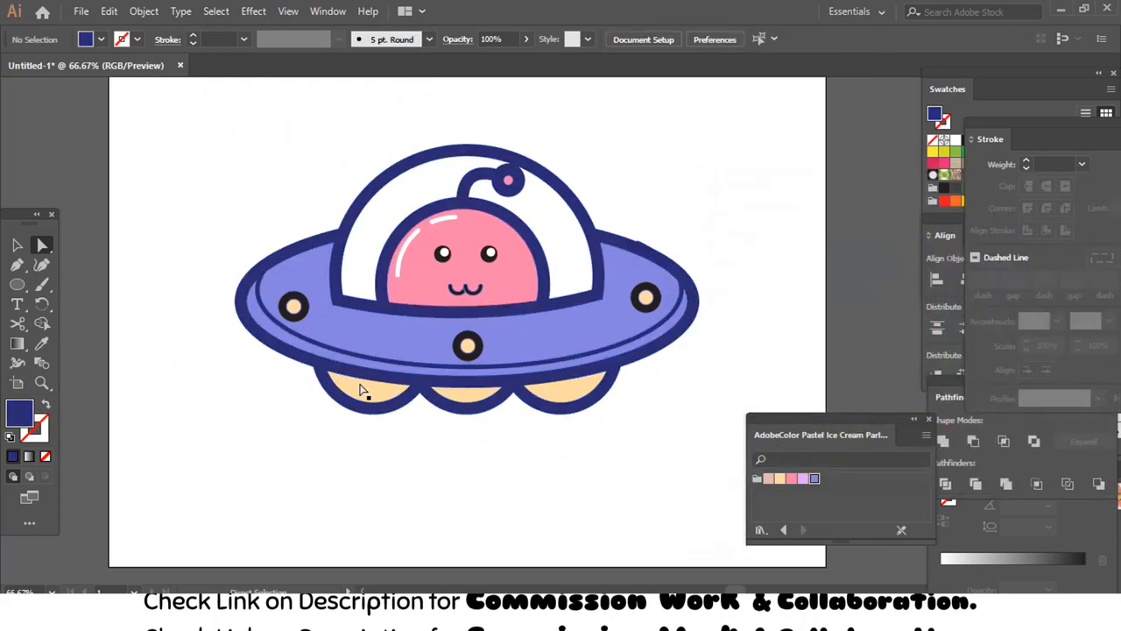
pyautogui.click(302, 309)
pyautogui.keyDown('shift'); pyautogui.click(481, 341); pyautogui.keyUp('shift')
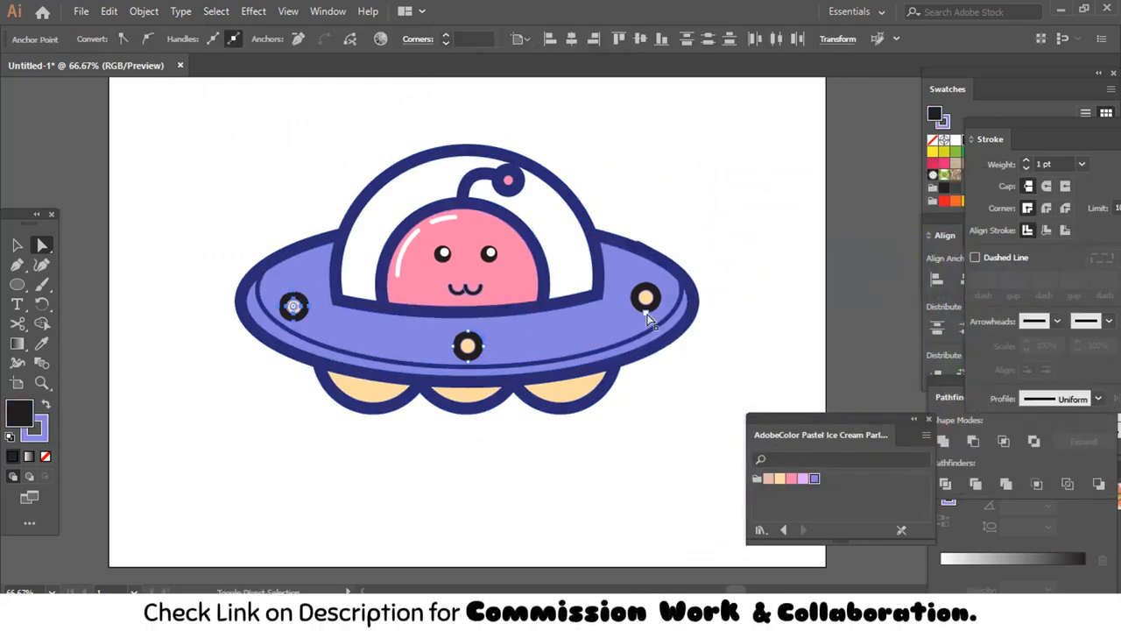
pyautogui.click(700, 303)
pyautogui.press('v')
pyautogui.click(729, 300)
pyautogui.keyDown('ctrl'); pyautogui.click(728, 304); pyautogui.keyUp('ctrl')
# - Select all the artwork and remove its leftover strokes
pyautogui.moveTo(473, 368); pyautogui.dragTo(613, 326)
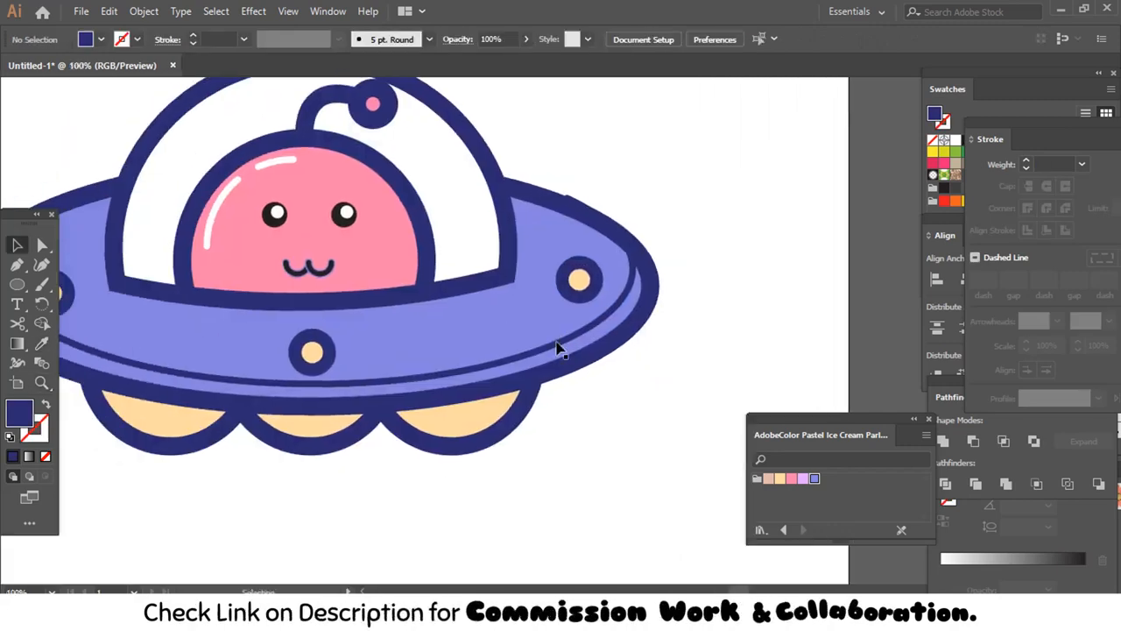
pyautogui.click(558, 348)
pyautogui.moveTo(317, 196); pyautogui.dragTo(320, 202)
pyautogui.moveTo(317, 241); pyautogui.dragTo(488, 263)
pyautogui.hotkey('ctrl', 'a')
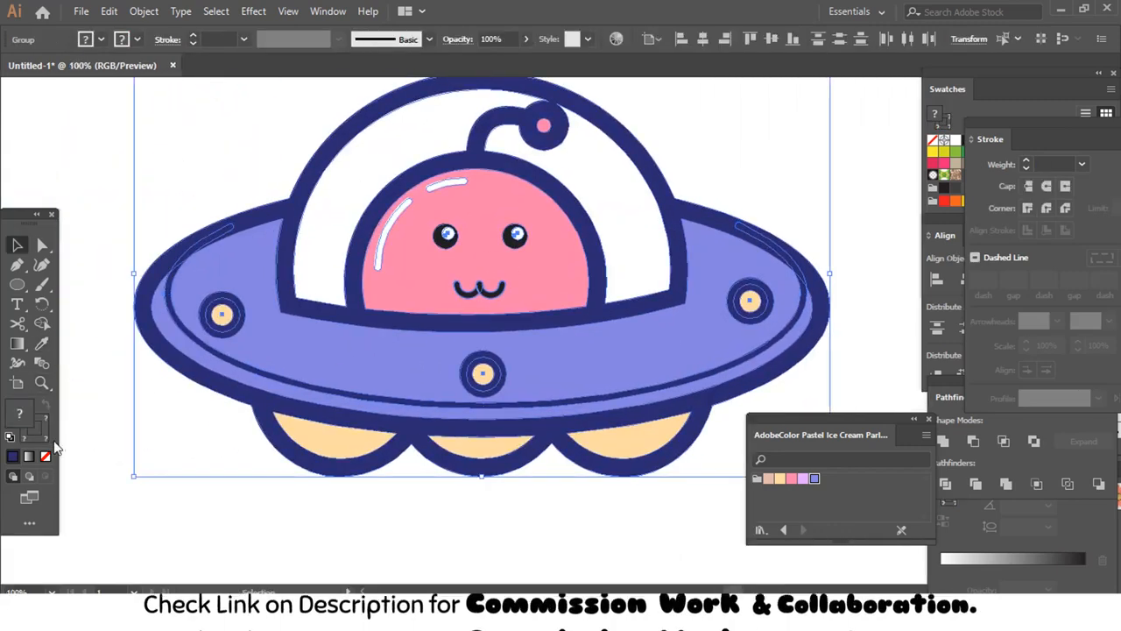
pyautogui.click(252, 518)
pyautogui.moveTo(374, 490); pyautogui.dragTo(363, 520)
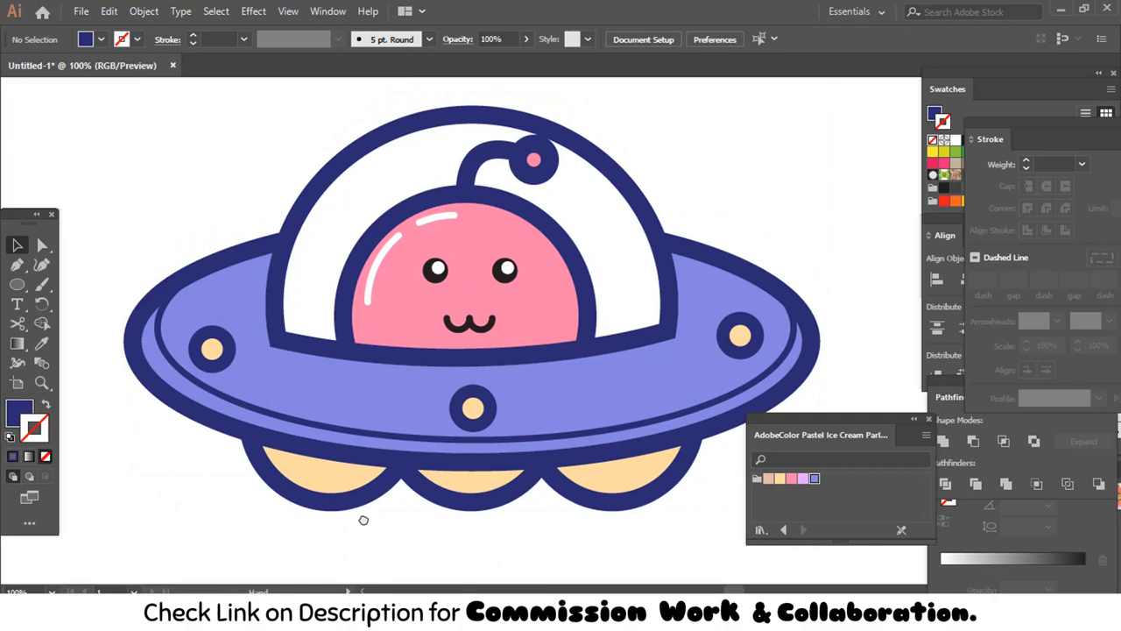
# - Select all shapes with the outline's fill colour and recolour them to a deeper navy
pyautogui.click(392, 359)
pyautogui.click(217, 12)
pyautogui.moveTo(266, 171)
pyautogui.click(466, 239)
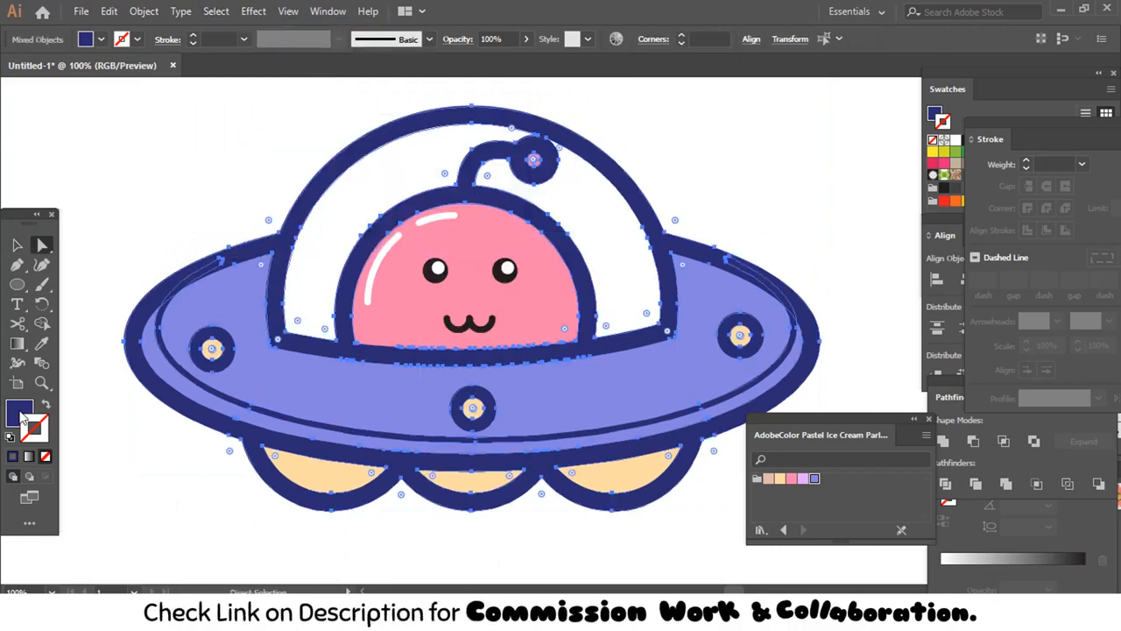
pyautogui.doubleClick(21, 414)
pyautogui.click(876, 381)
pyautogui.click(1094, 234)
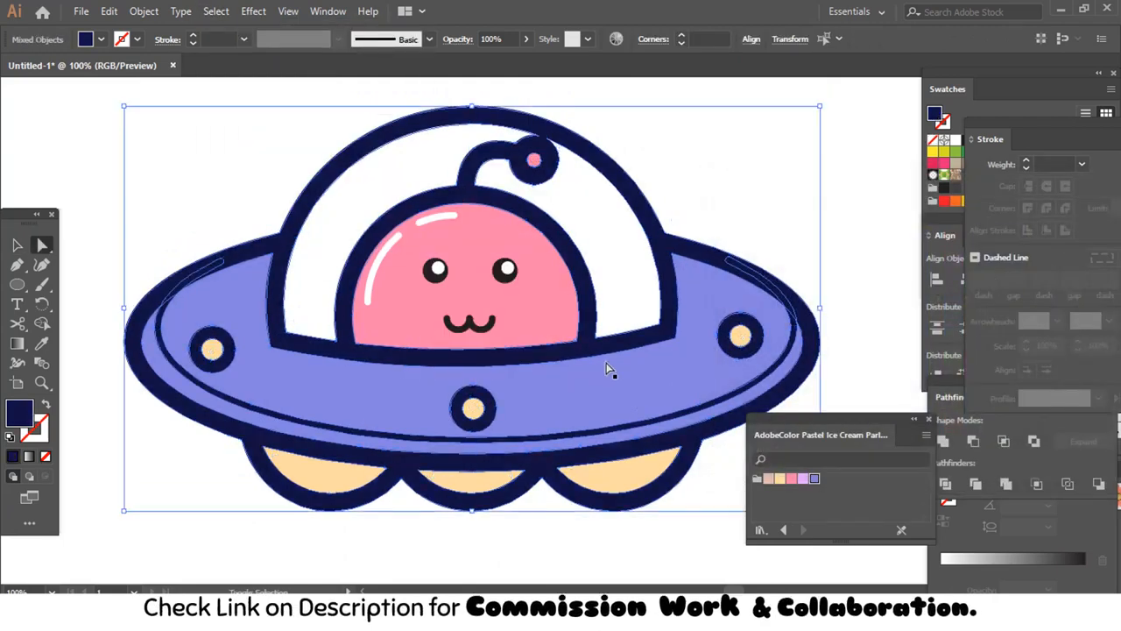
# - Fill the white dome glass with light lavender, #bbbbf9
pyautogui.hotkey('ctrl', 'shift', 'a')
pyautogui.keyDown('ctrl'); pyautogui.keyDown('alt'); pyautogui.click(607, 364); pyautogui.keyUp('alt'); pyautogui.keyUp('ctrl')
pyautogui.keyDown('ctrl'); pyautogui.keyDown('alt'); pyautogui.click(608, 364); pyautogui.keyUp('alt'); pyautogui.keyUp('ctrl')
pyautogui.moveTo(584, 358); pyautogui.dragTo(576, 388)
pyautogui.press('a')
pyautogui.click(512, 281)
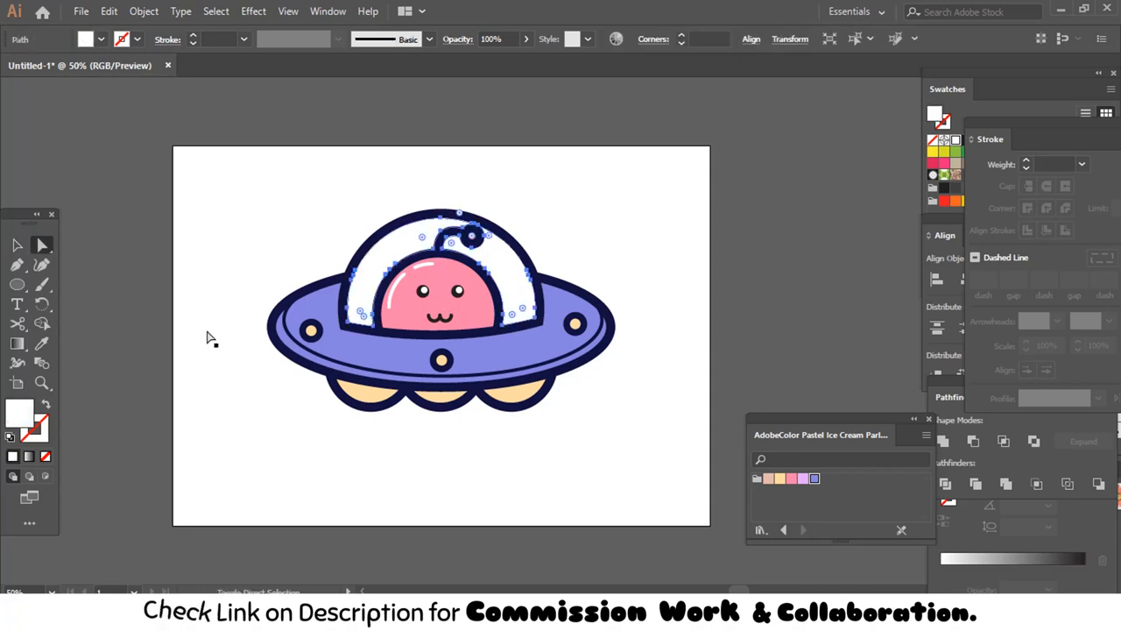
pyautogui.doubleClick(22, 416)
pyautogui.click(771, 230)
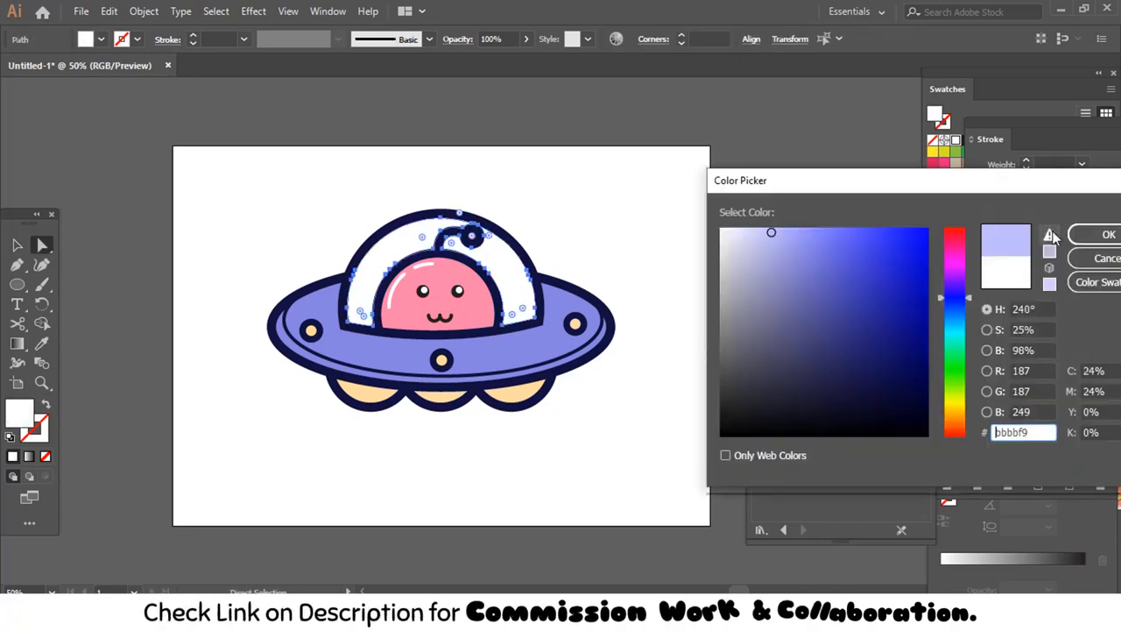
pyautogui.click(1096, 233)
# - Select the whole UFO and rotate it slightly counterclockwise
pyautogui.hotkey('ctrl', 'shift', 'a')
pyautogui.press('v')
pyautogui.moveTo(254, 195); pyautogui.dragTo(681, 422)
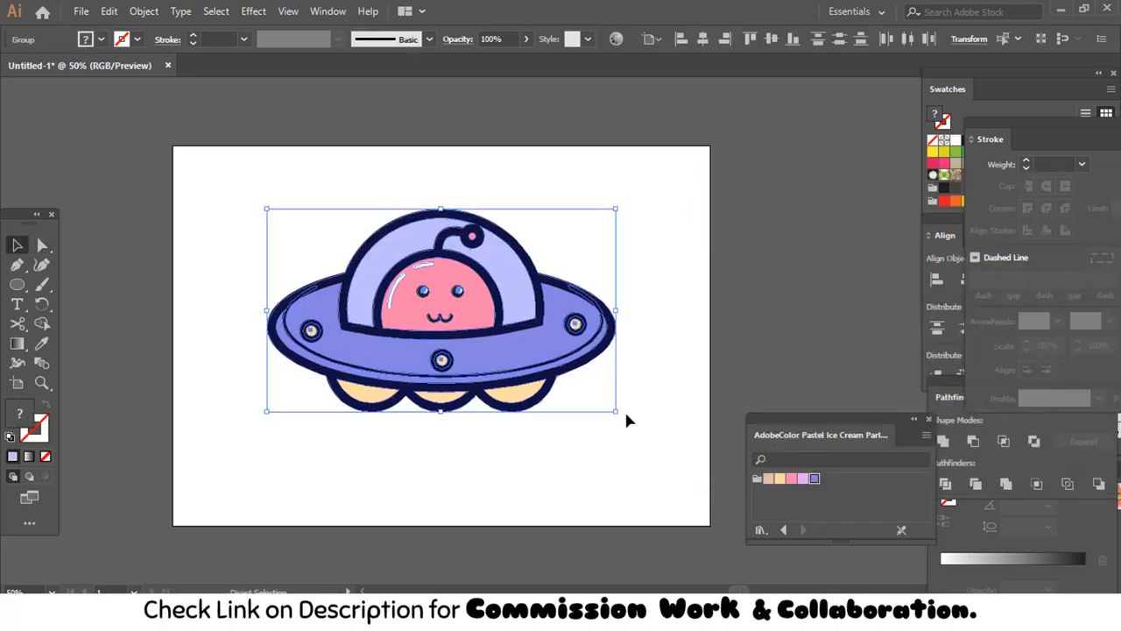
pyautogui.moveTo(633, 245); pyautogui.dragTo(615, 213)
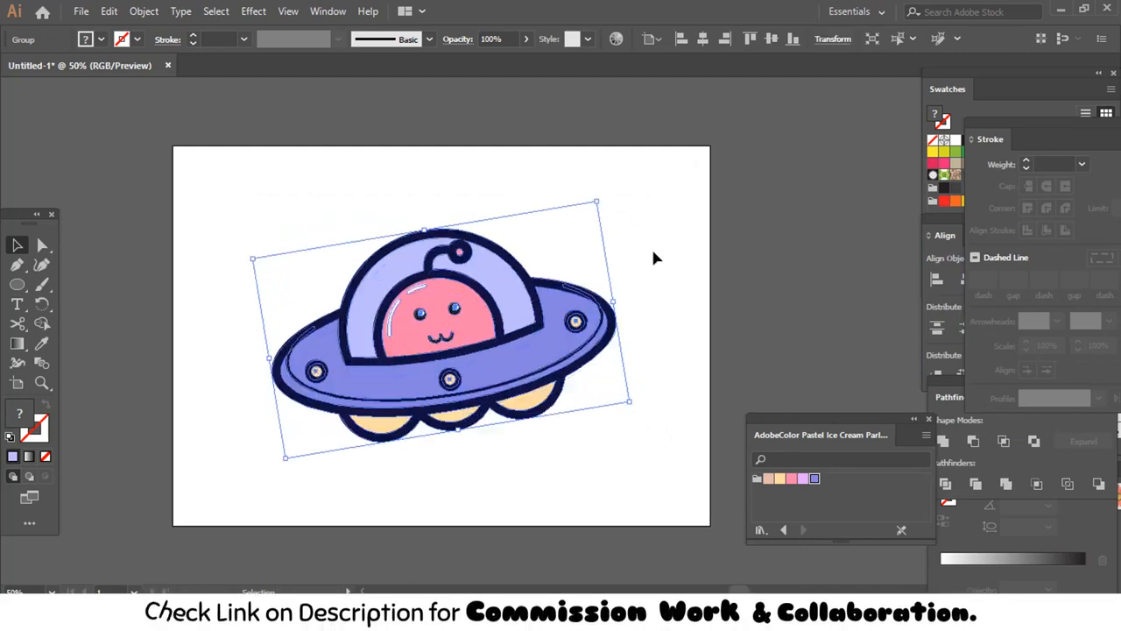
# - Recolour the alien's mouth and the black circle of its left-hand eye with navy sampled from the outline
pyautogui.press('z')
pyautogui.moveTo(401, 272); pyautogui.dragTo(601, 345)
pyautogui.press('a')
pyautogui.click(641, 301)
pyautogui.keyDown('shift'); pyautogui.click(500, 333); pyautogui.keyUp('shift')
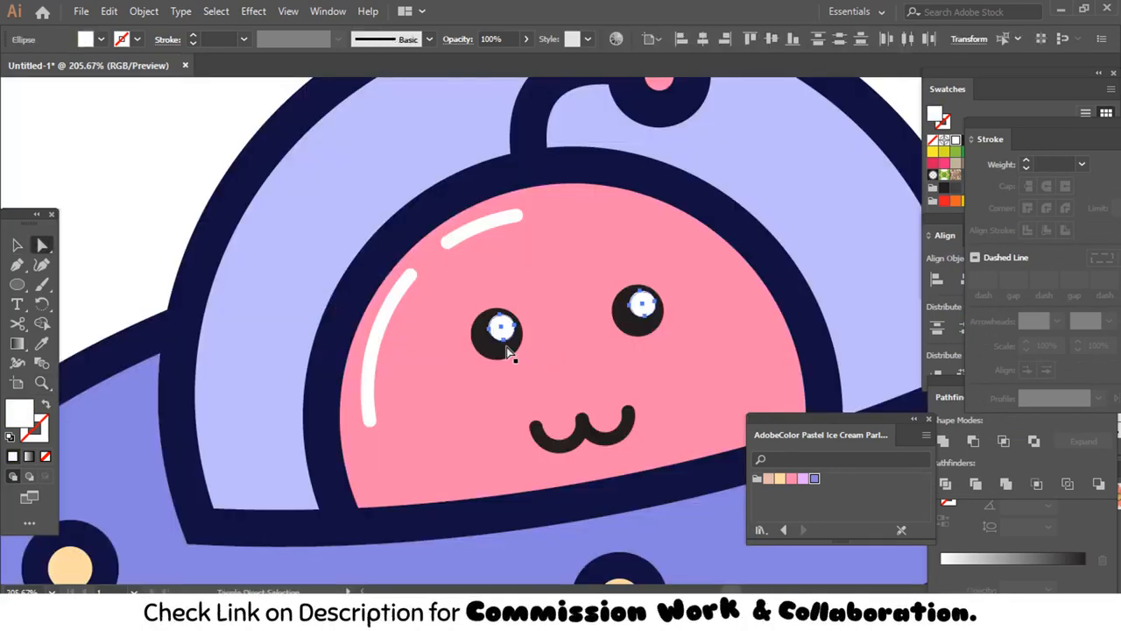
pyautogui.keyDown('shift'); pyautogui.click(611, 443); pyautogui.keyUp('shift')
pyautogui.keyDown('shift'); pyautogui.click(645, 312); pyautogui.keyUp('shift')
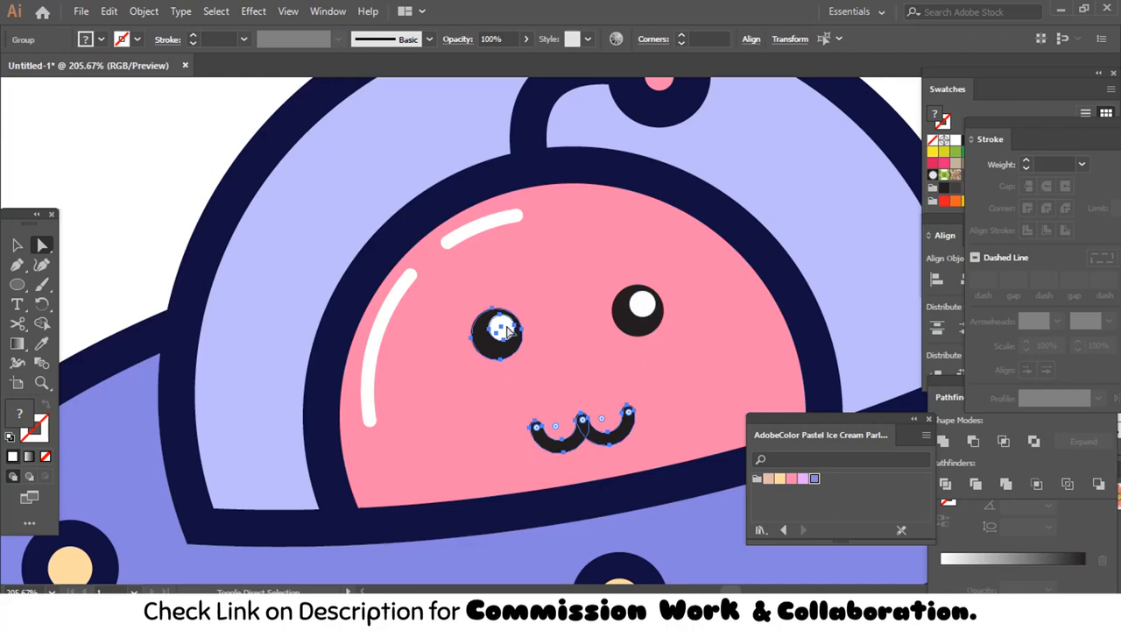
pyautogui.keyDown('shift'); pyautogui.click(501, 327); pyautogui.keyUp('shift')
pyautogui.press('i')
pyautogui.click(771, 276)
# - Recolour the black circle of the right-hand eye with the outline's navy and deselect the artwork
pyautogui.click(648, 332)
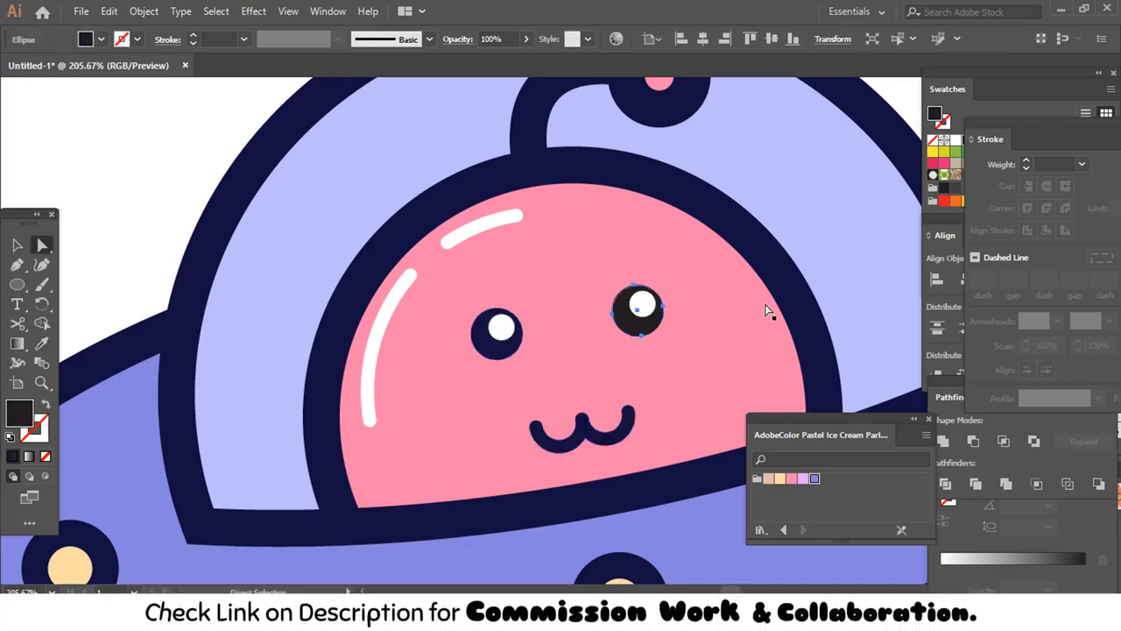
pyautogui.press('i')
pyautogui.click(779, 291)
pyautogui.press('z')
pyautogui.keyDown('alt'); pyautogui.click(664, 340); pyautogui.keyUp('alt')
pyautogui.keyDown('alt'); pyautogui.click(664, 340); pyautogui.keyUp('alt')
pyautogui.keyDown('alt'); pyautogui.click(664, 340); pyautogui.keyUp('alt')
pyautogui.keyDown('ctrl'); pyautogui.click(597, 468); pyautogui.keyUp('ctrl')
pyautogui.press('a')
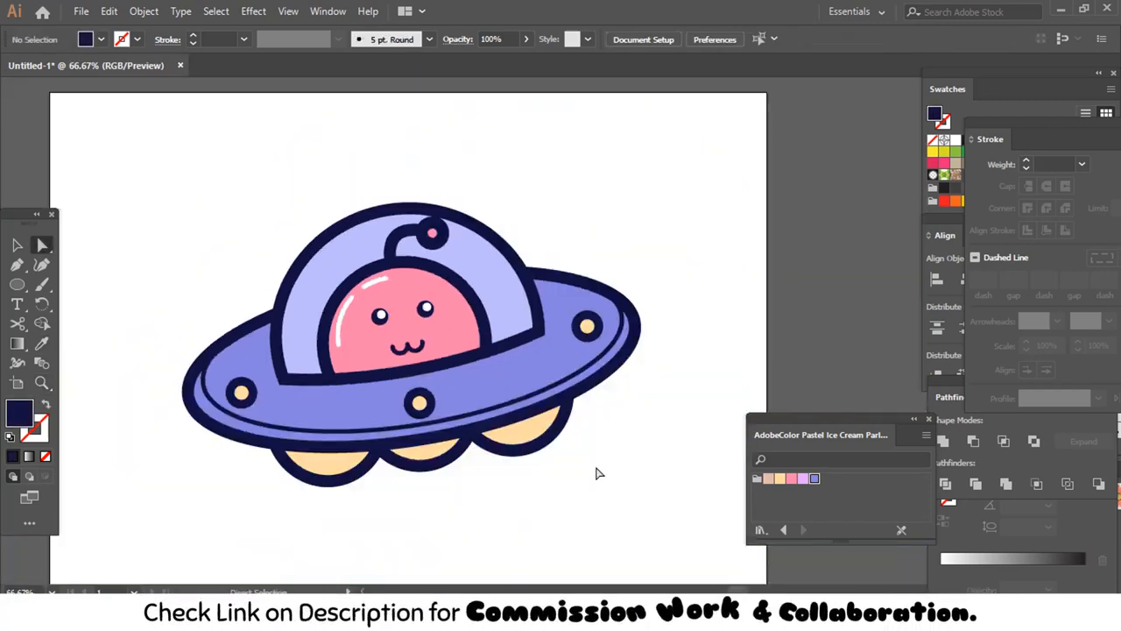
pyautogui.moveTo(597, 467); pyautogui.dragTo(619, 467)
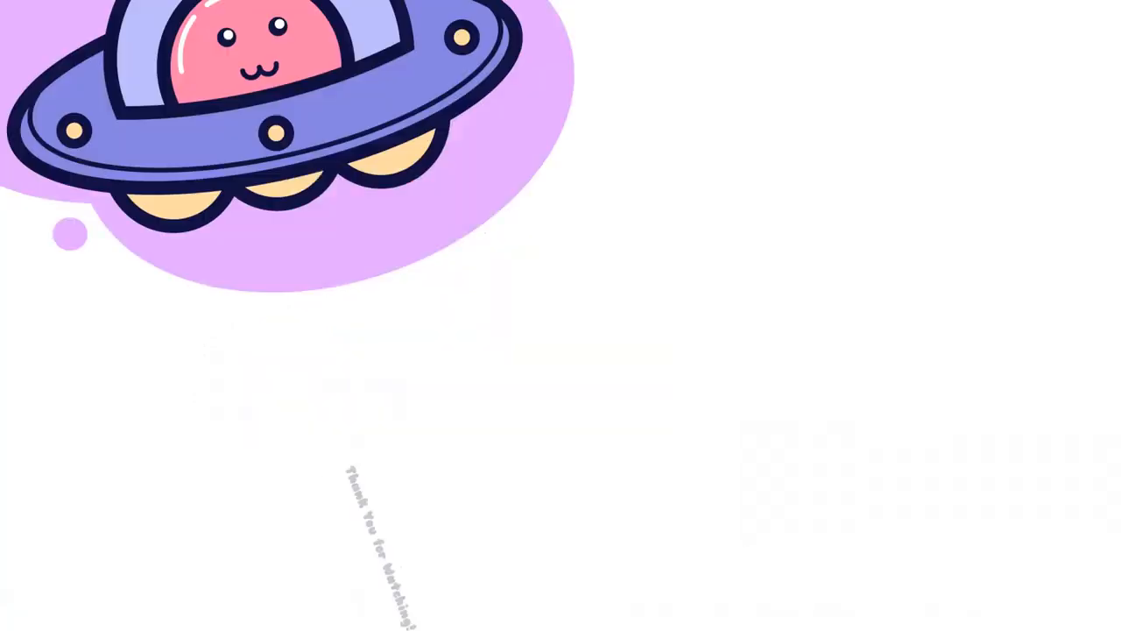